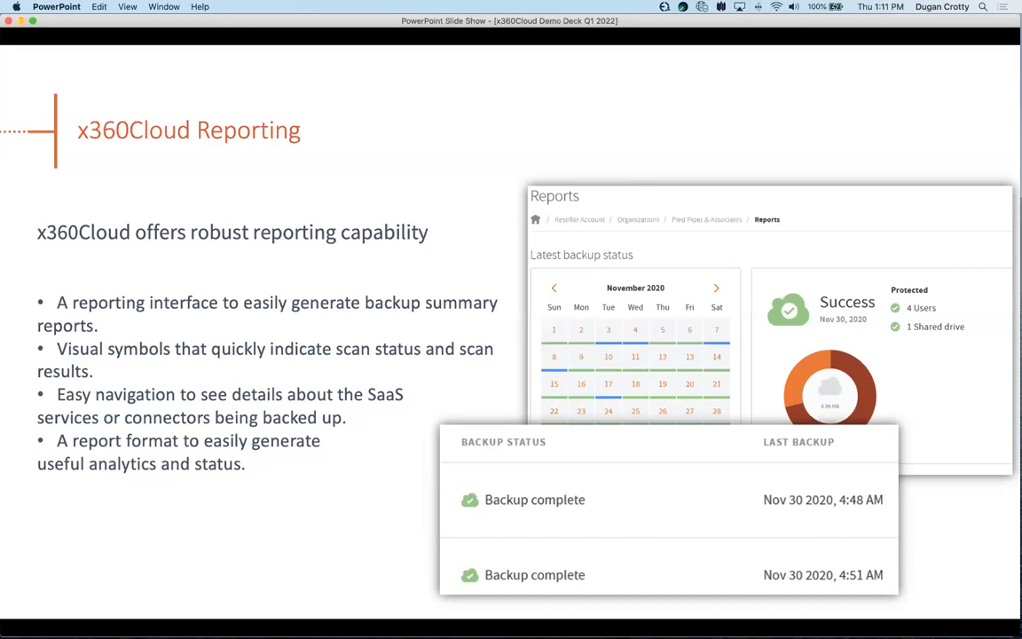
Advance to the closing slide and switch from the PowerPoint slide show to the Axcient x360Portal dashboard in Chrome
{"action": "key", "text": "Right"}
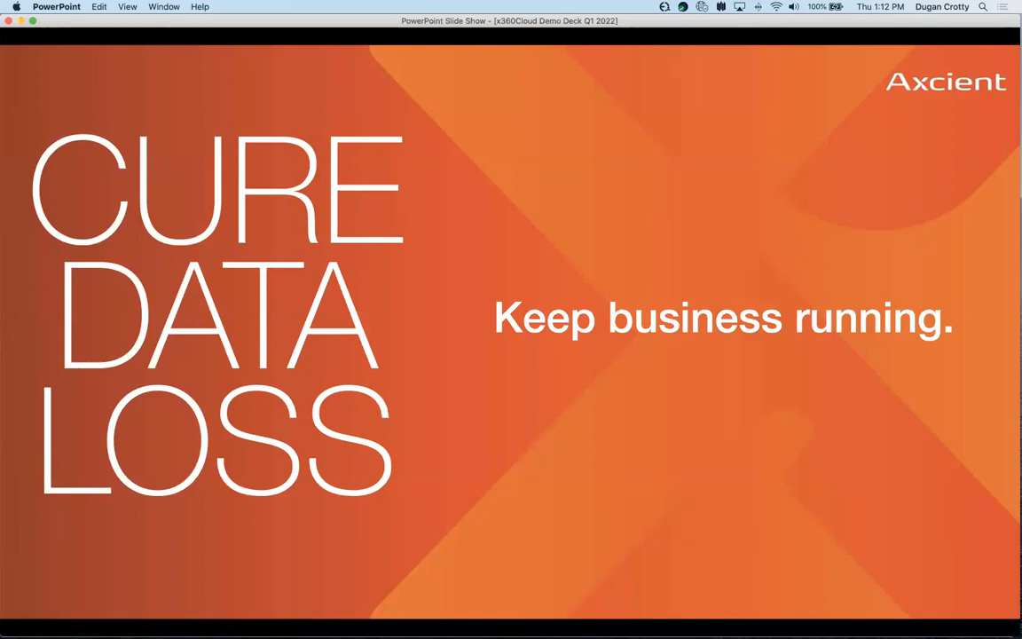
{"action": "key", "text": "ctrl+Up"}
{"action": "left_click", "coordinate": [823, 231]}
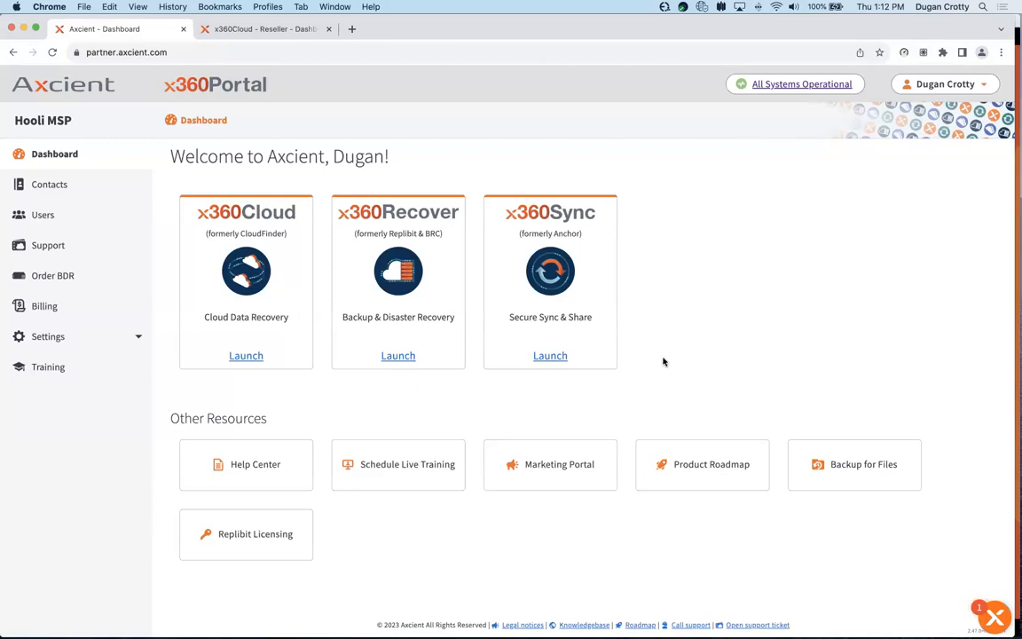
View the partner portal's Contacts page and its Support case list
{"action": "left_click", "coordinate": [88, 193]}
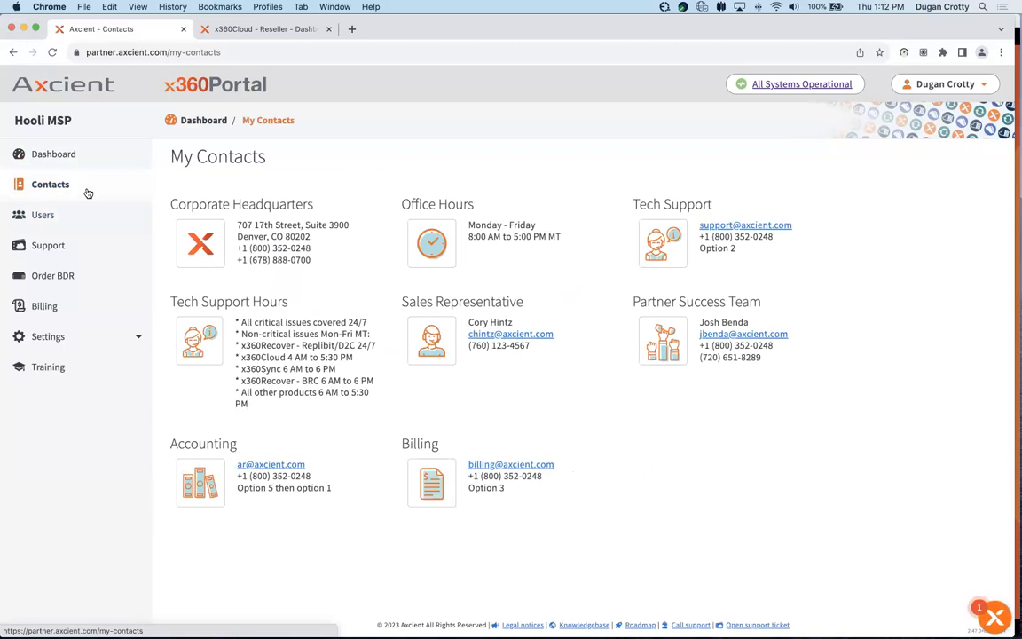
{"action": "left_click", "coordinate": [89, 248]}
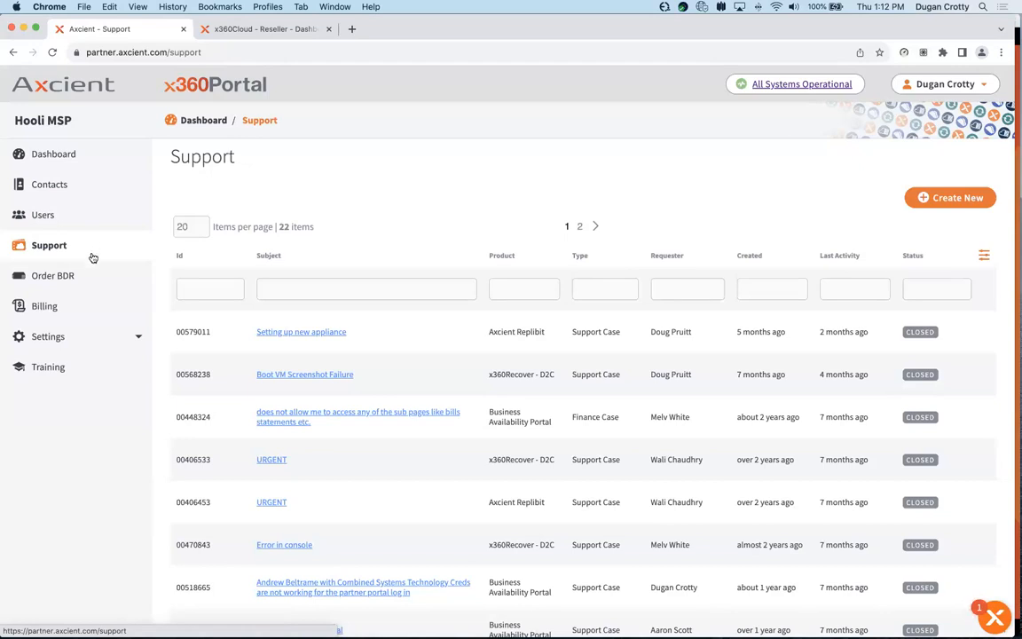
View the training site's course catalog and return to the x360Portal dashboard
{"action": "left_click", "coordinate": [81, 375]}
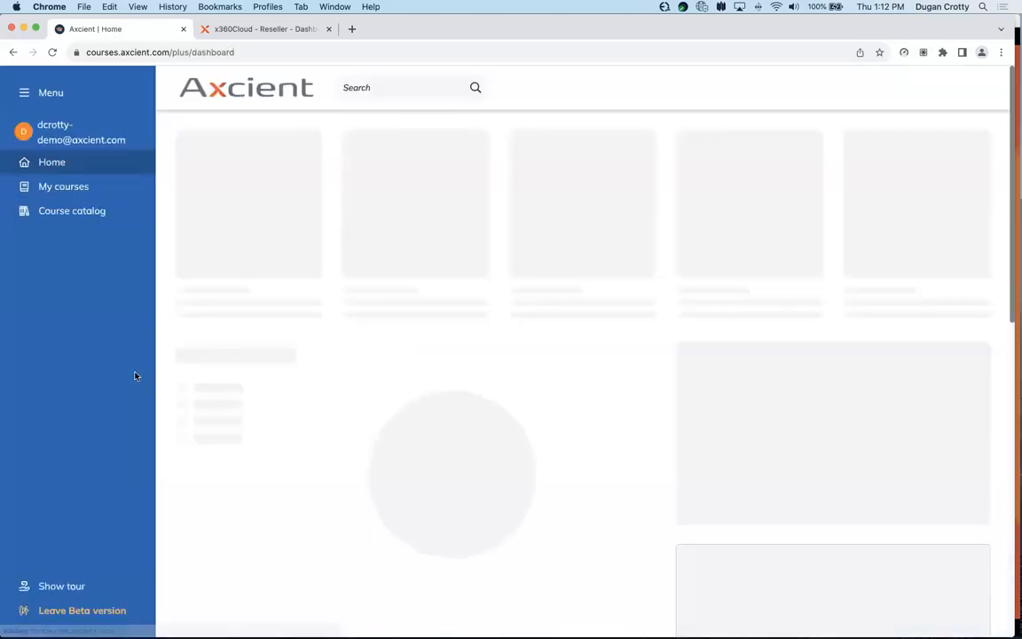
{"action": "left_click", "coordinate": [100, 212]}
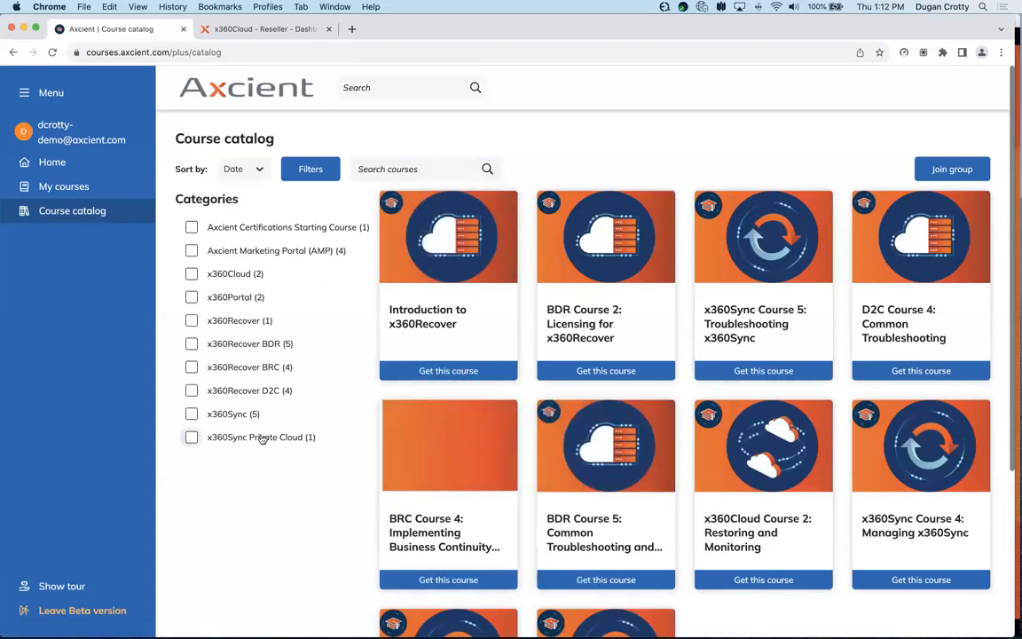
{"action": "left_click", "coordinate": [267, 53]}
{"action": "type", "text": "p"}
{"action": "key", "text": "Return"}
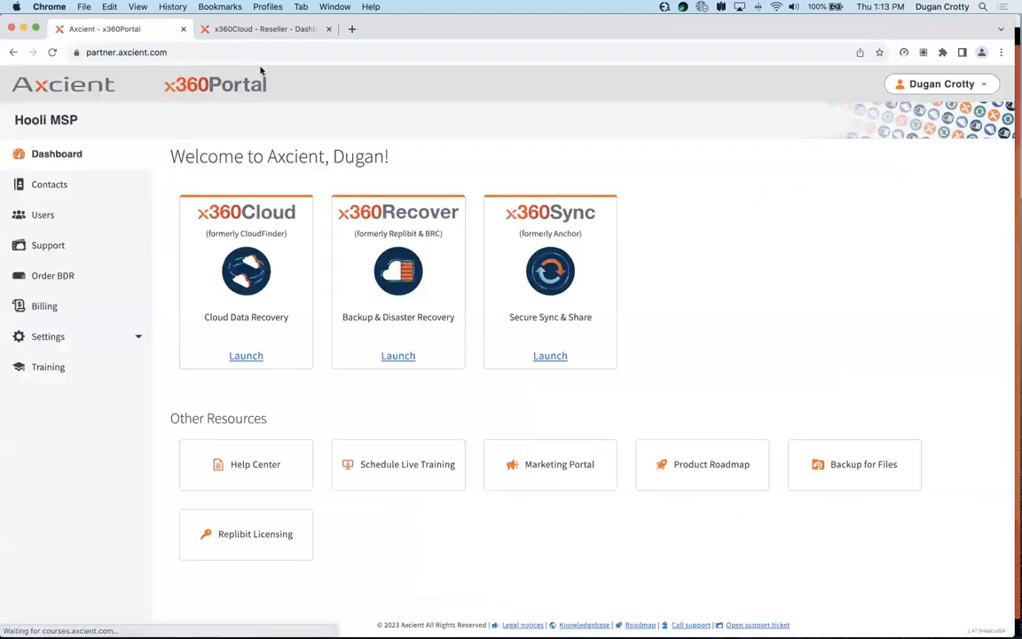
Open the Help Center's onboarding videos and look through the video list for x360Cloud
{"action": "left_click", "coordinate": [284, 477]}
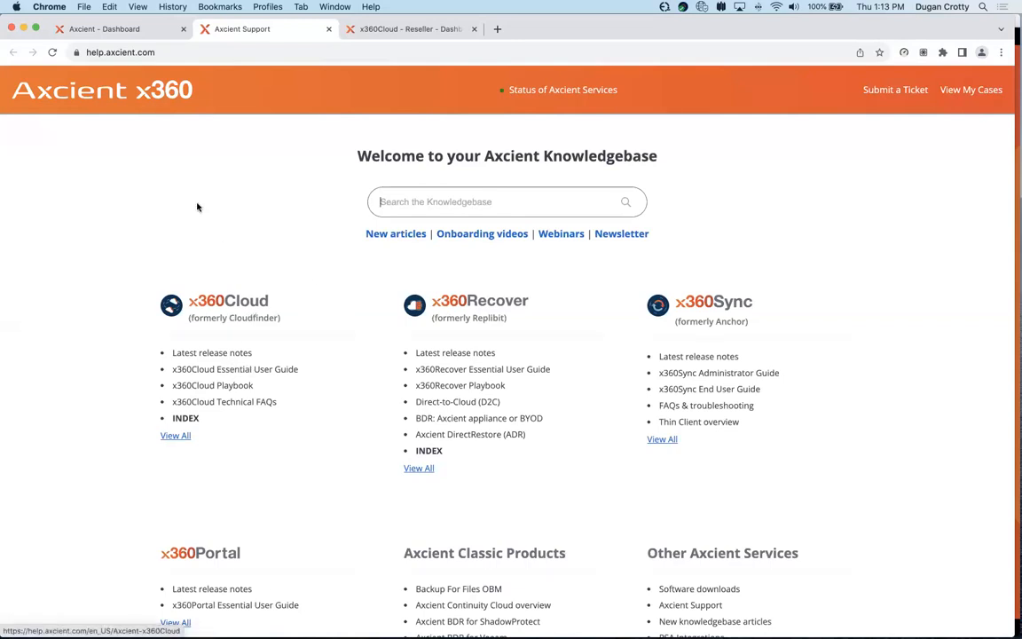
{"action": "left_click", "coordinate": [472, 235]}
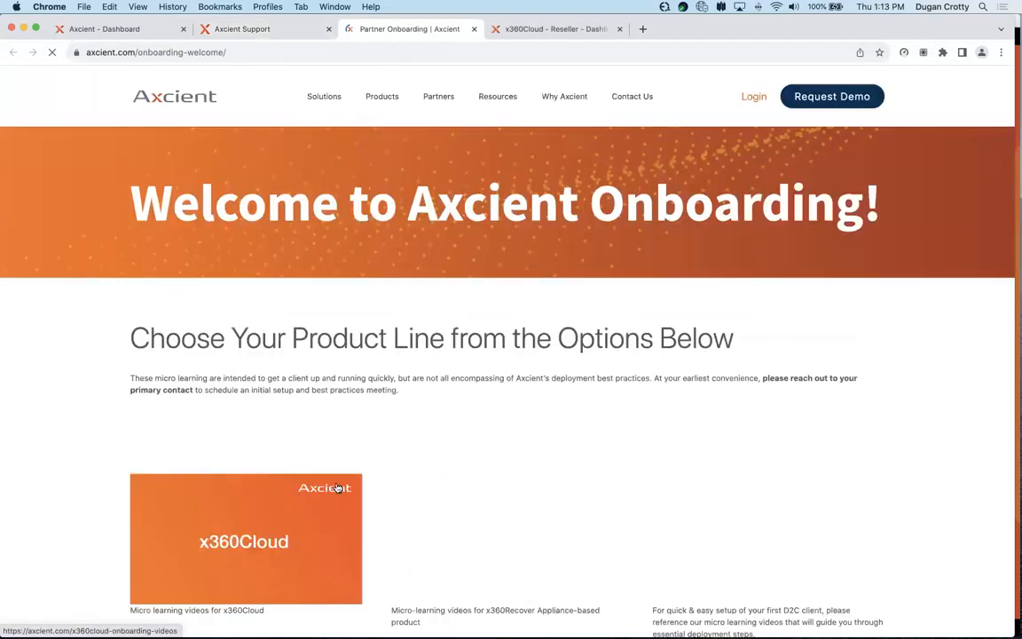
{"action": "left_click", "coordinate": [259, 521]}
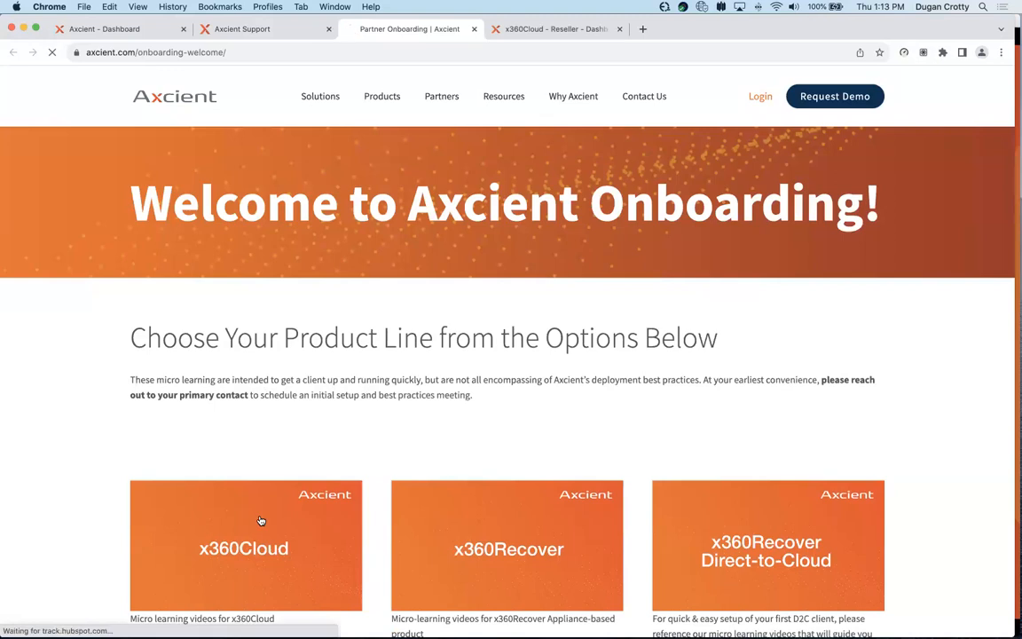
{"action": "scroll", "coordinate": [527, 404], "scroll_direction": "down", "scroll_amount": 5}
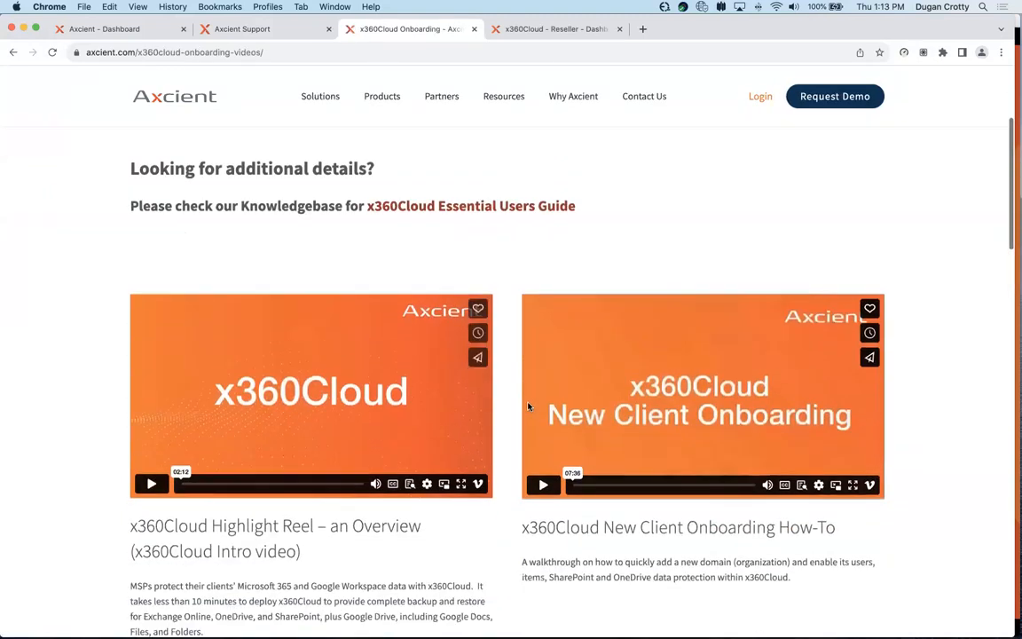
{"action": "scroll", "coordinate": [527, 404], "scroll_direction": "down", "scroll_amount": 4}
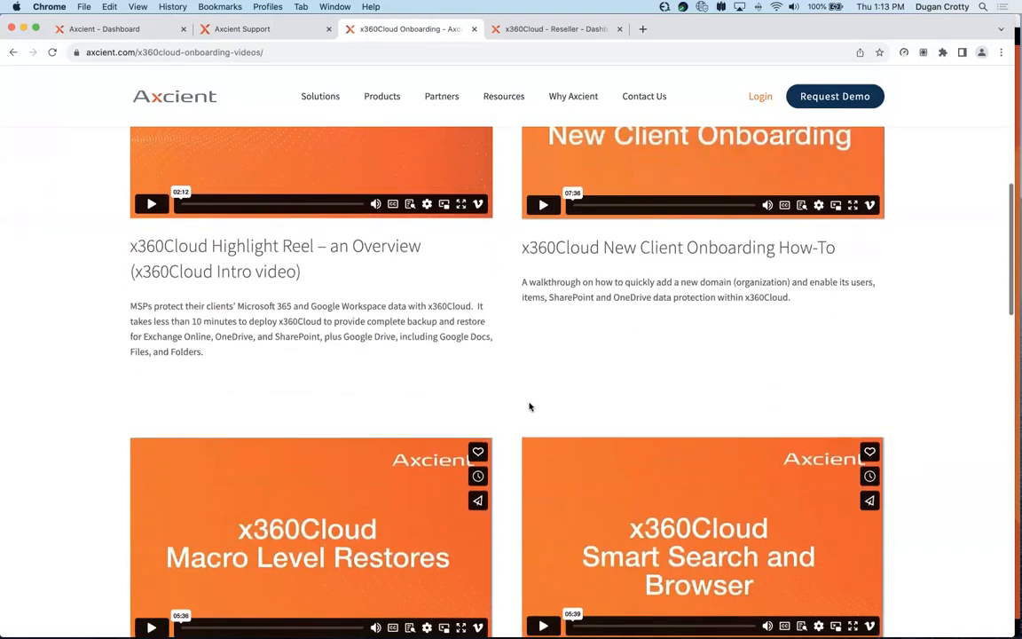
{"action": "scroll", "coordinate": [529, 407], "scroll_direction": "down", "scroll_amount": 3}
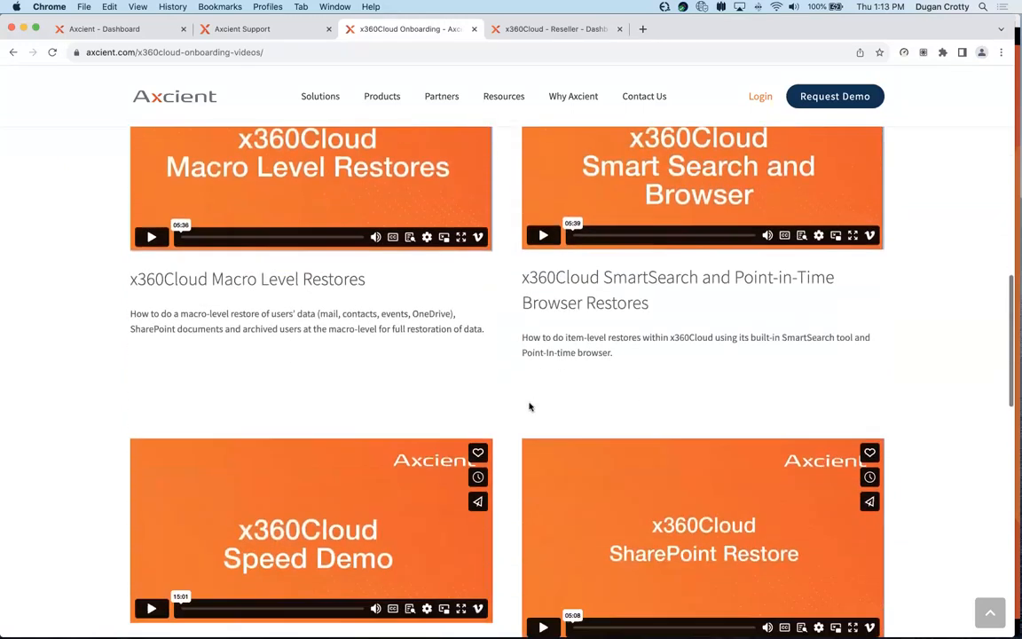
{"action": "scroll", "coordinate": [528, 406], "scroll_direction": "down", "scroll_amount": 3}
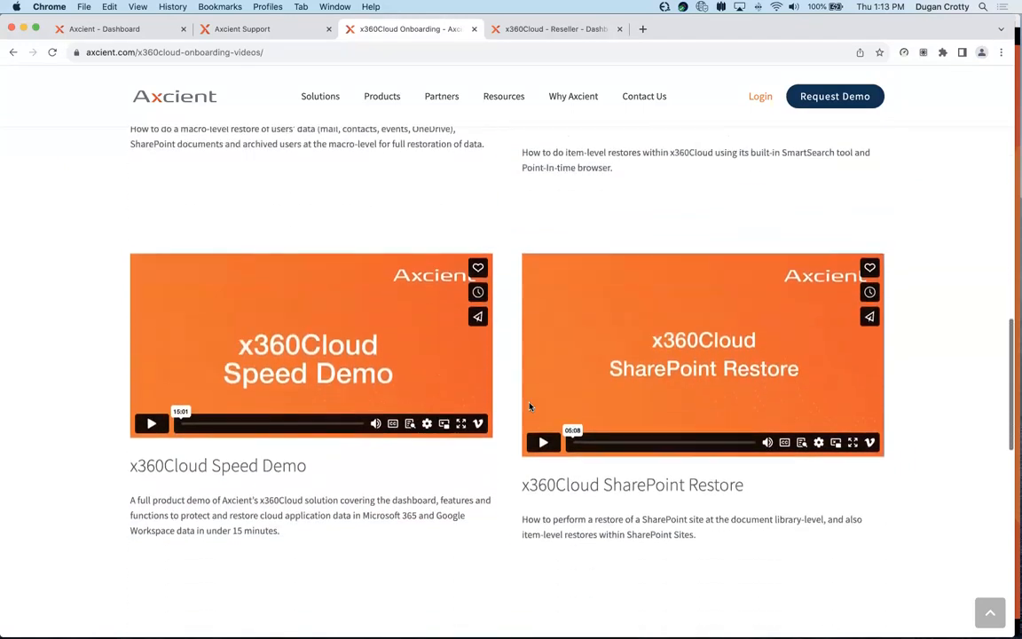
{"action": "scroll", "coordinate": [528, 407], "scroll_direction": "up", "scroll_amount": 10}
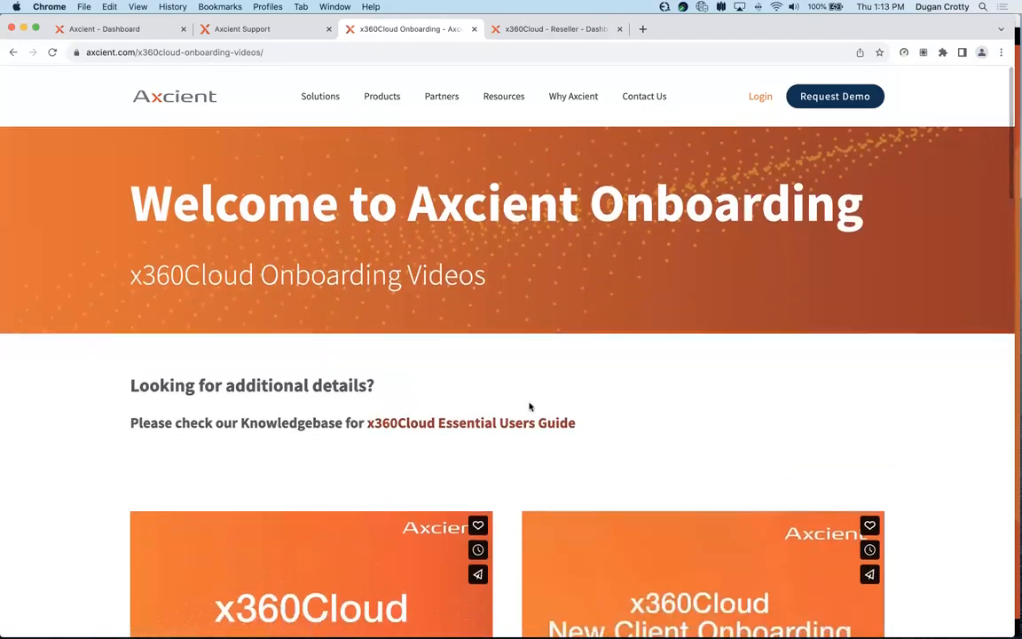
Close the onboarding videos and knowledgebase pages and return to the x360Portal dashboard
{"action": "left_click", "coordinate": [475, 30]}
{"action": "left_click", "coordinate": [328, 29]}
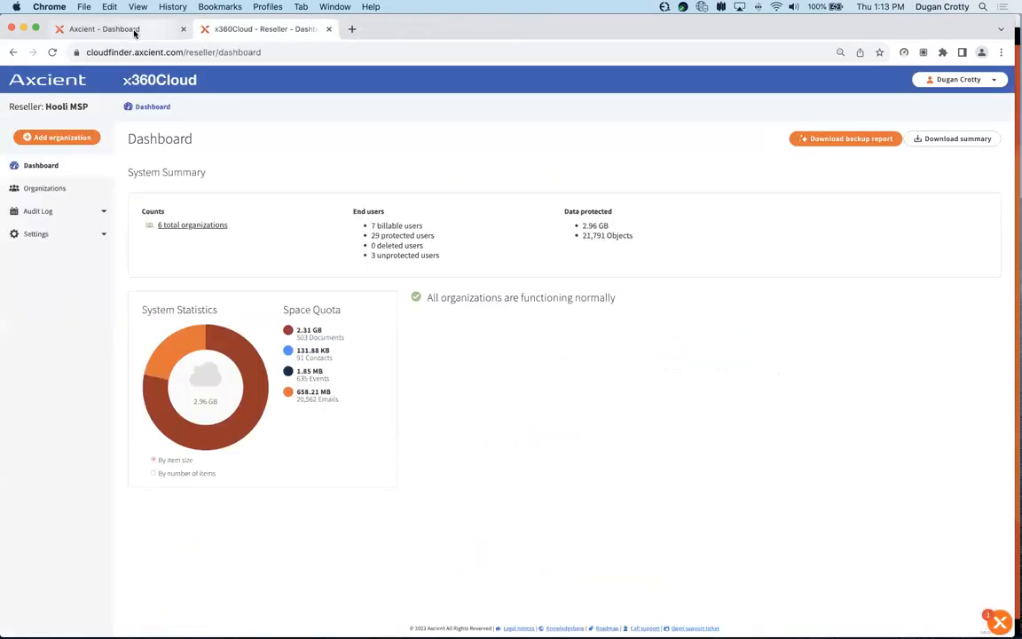
{"action": "left_click", "coordinate": [121, 29]}
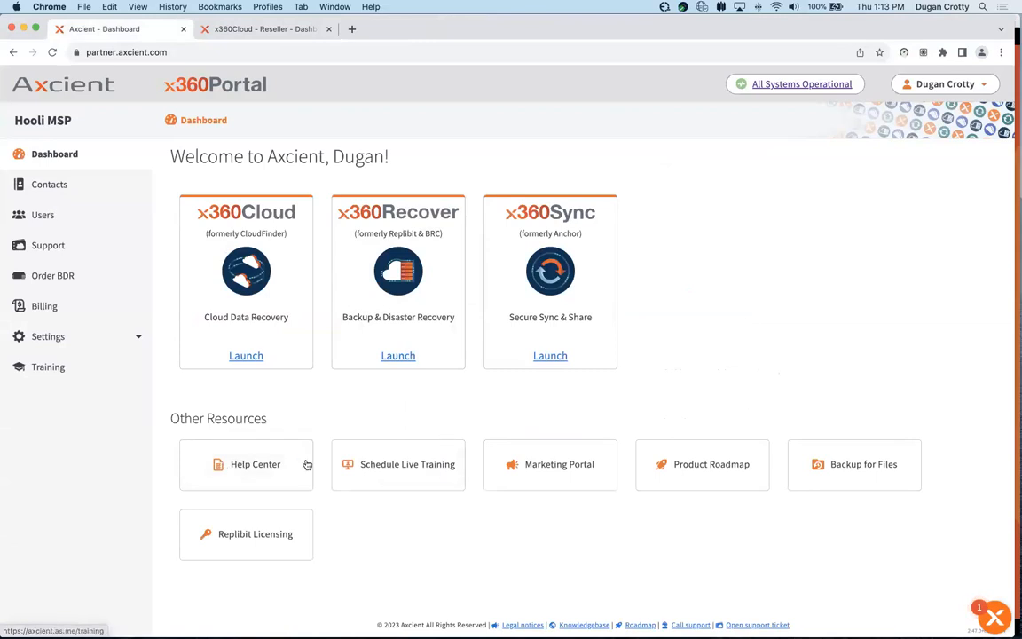
Examine the available live training times for a One-on-One 15 Minute Training Session, and close the scheduling page
{"action": "left_click", "coordinate": [412, 485]}
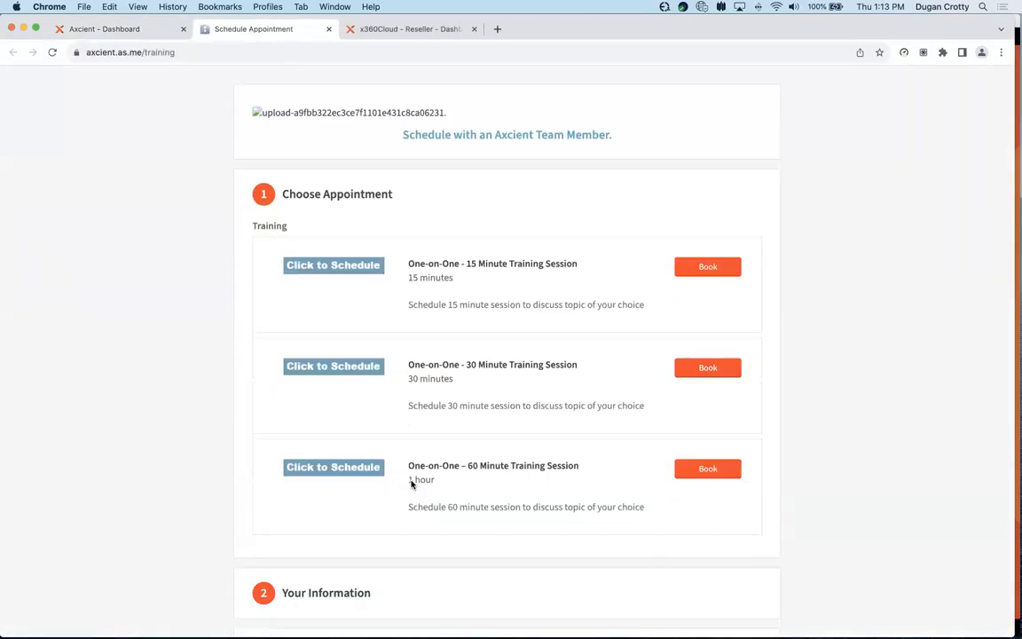
{"action": "scroll", "coordinate": [440, 404], "scroll_direction": "down", "scroll_amount": 2}
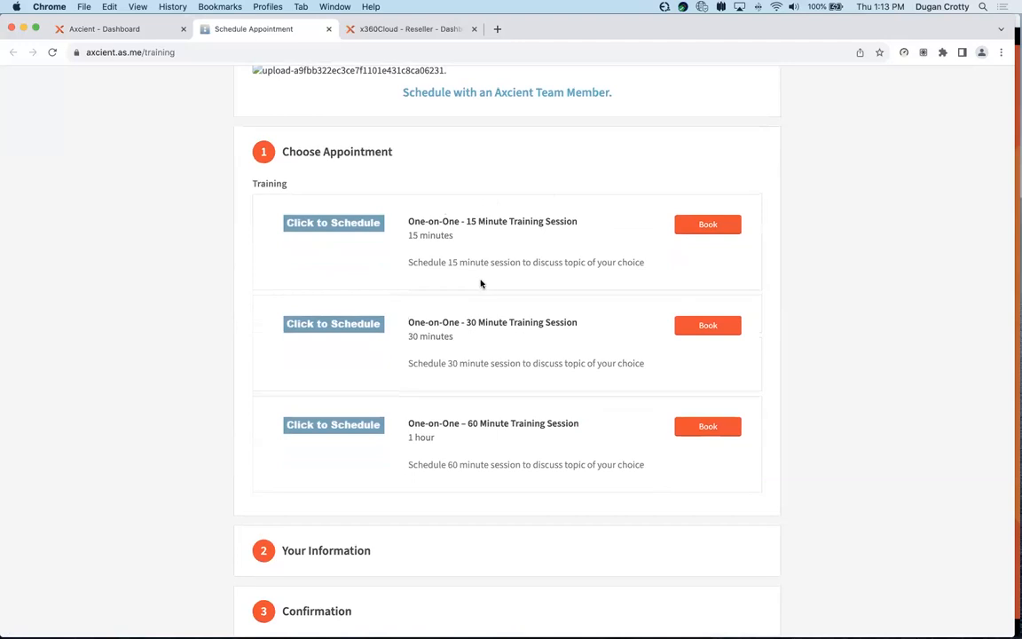
{"action": "scroll", "coordinate": [505, 293], "scroll_direction": "up", "scroll_amount": 1}
{"action": "left_click", "coordinate": [720, 259]}
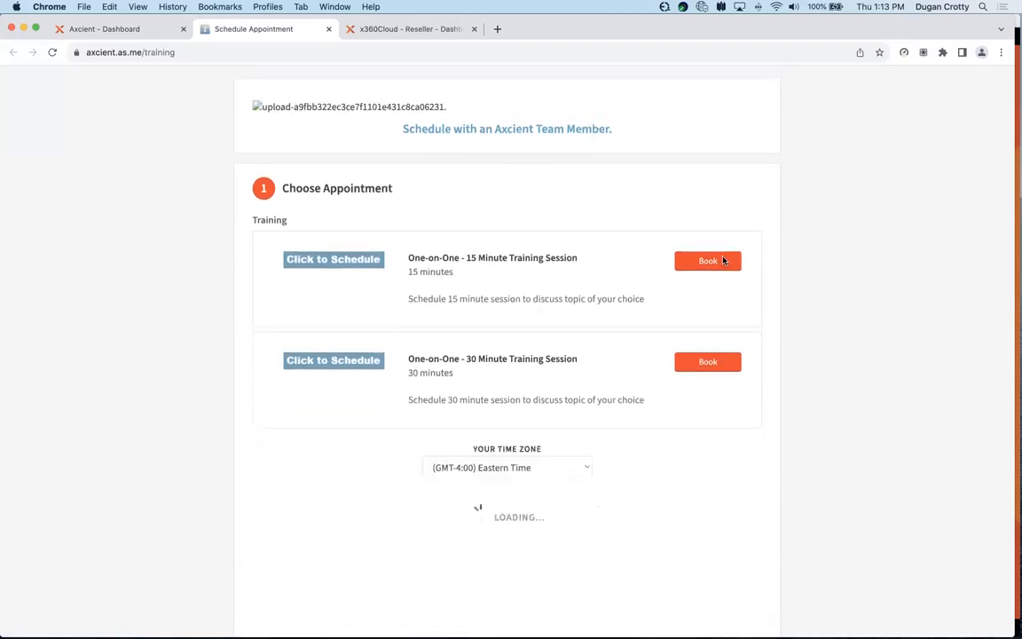
{"action": "scroll", "coordinate": [302, 337], "scroll_direction": "down", "scroll_amount": 5}
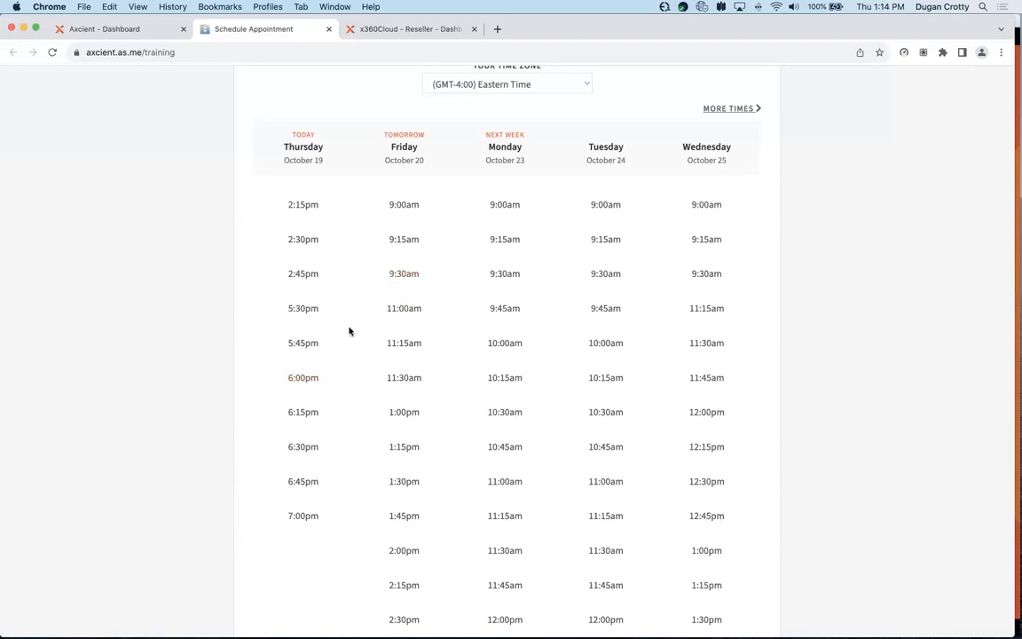
{"action": "scroll", "coordinate": [349, 331], "scroll_direction": "up", "scroll_amount": 5}
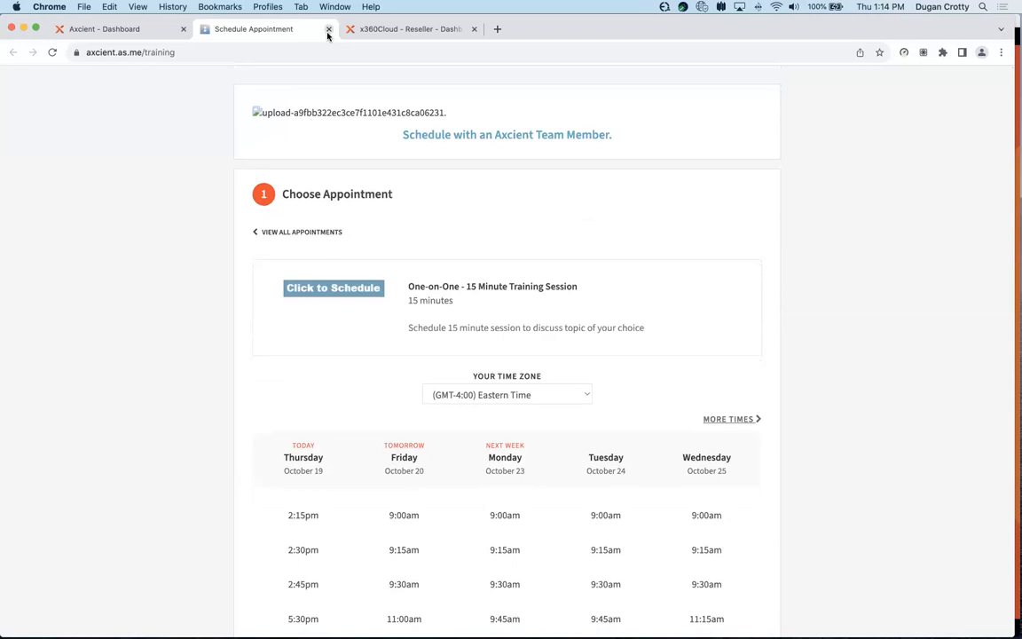
{"action": "left_click", "coordinate": [329, 29]}
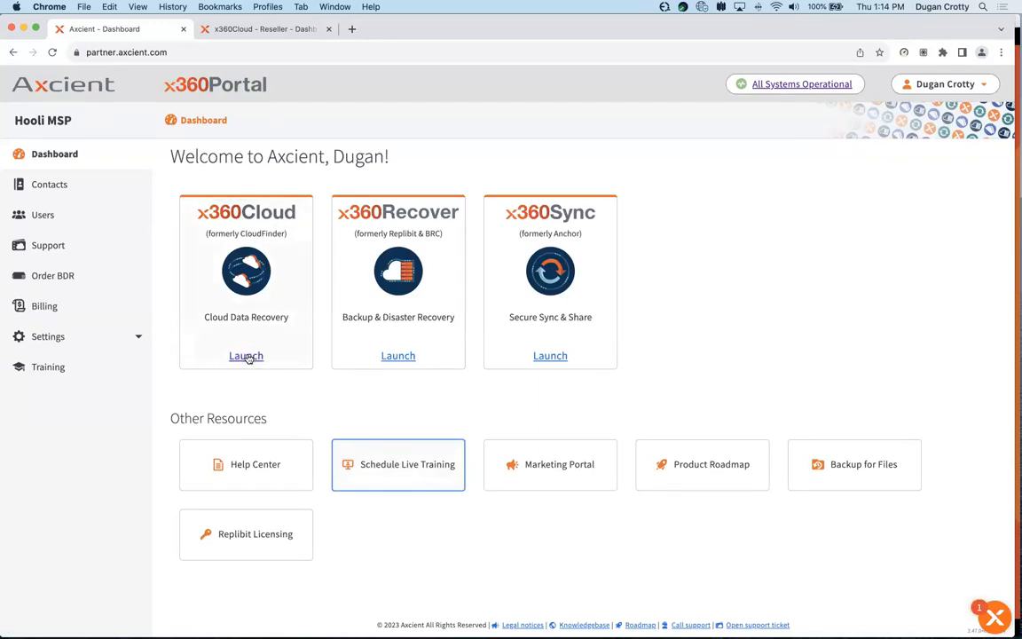
Open the x360Cloud reseller dashboard and check the date range options for the downloadable system summary
{"action": "left_click", "coordinate": [223, 32]}
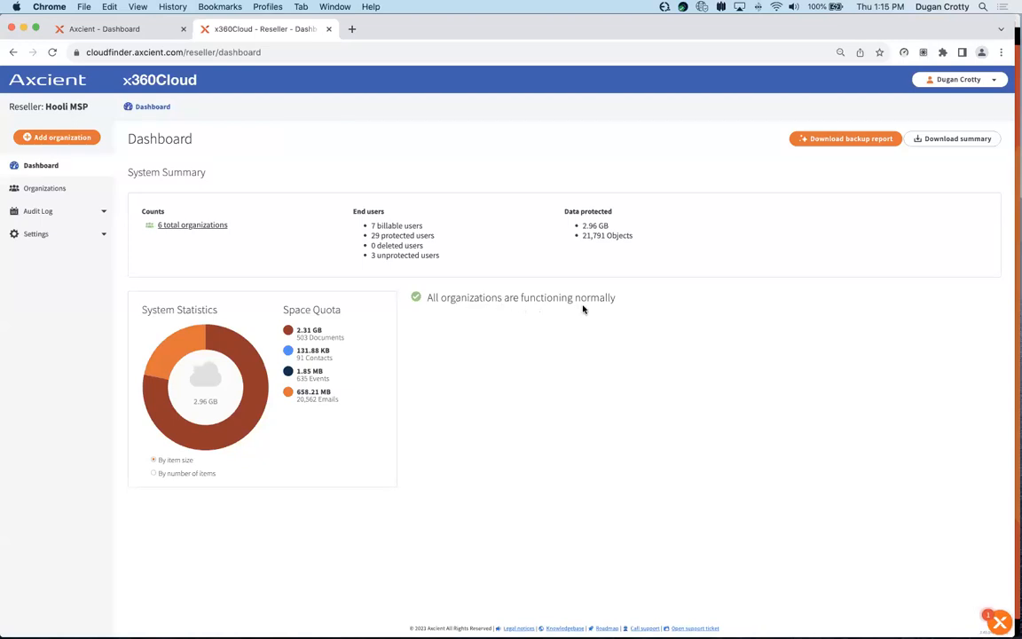
{"action": "left_click", "coordinate": [958, 139]}
{"action": "left_click", "coordinate": [571, 180]}
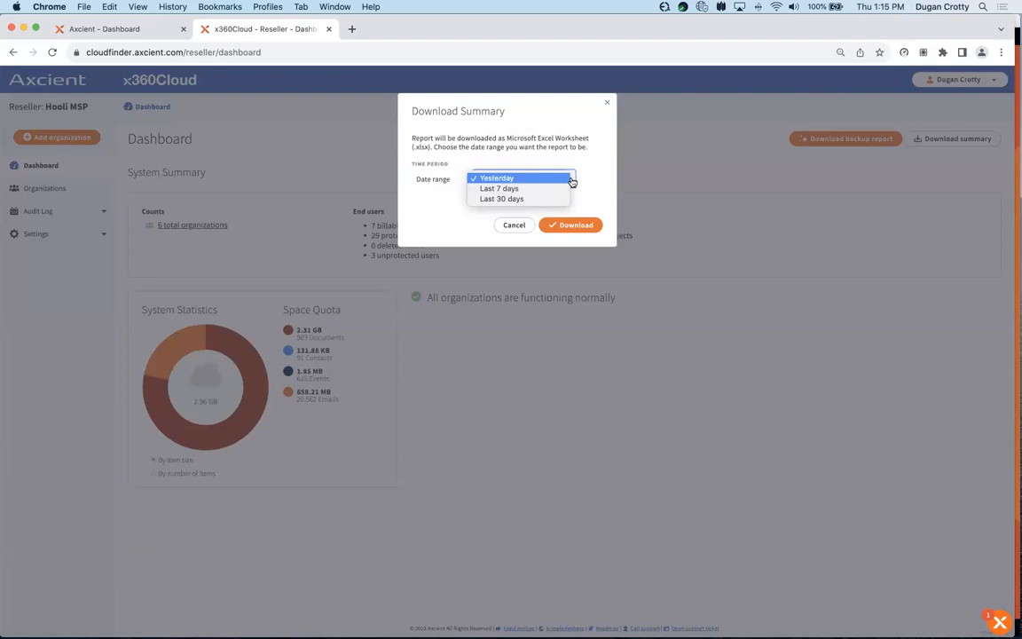
{"action": "left_click", "coordinate": [522, 222]}
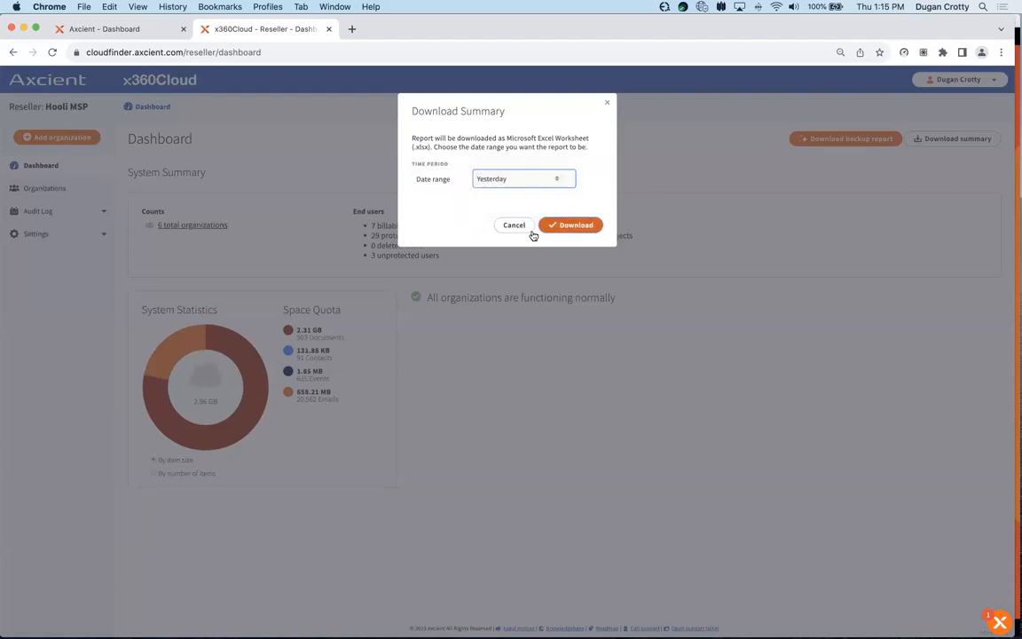
{"action": "left_click", "coordinate": [566, 229]}
Check which organizations can be chosen for a backup report, and close the dialog without downloading one
{"action": "left_click", "coordinate": [847, 140]}
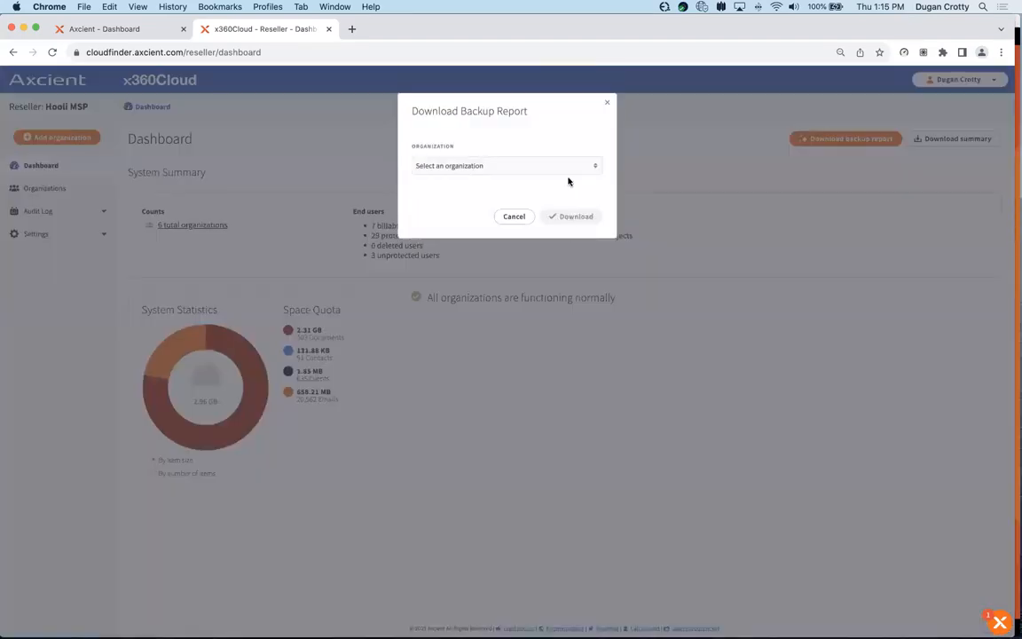
{"action": "left_click", "coordinate": [594, 174]}
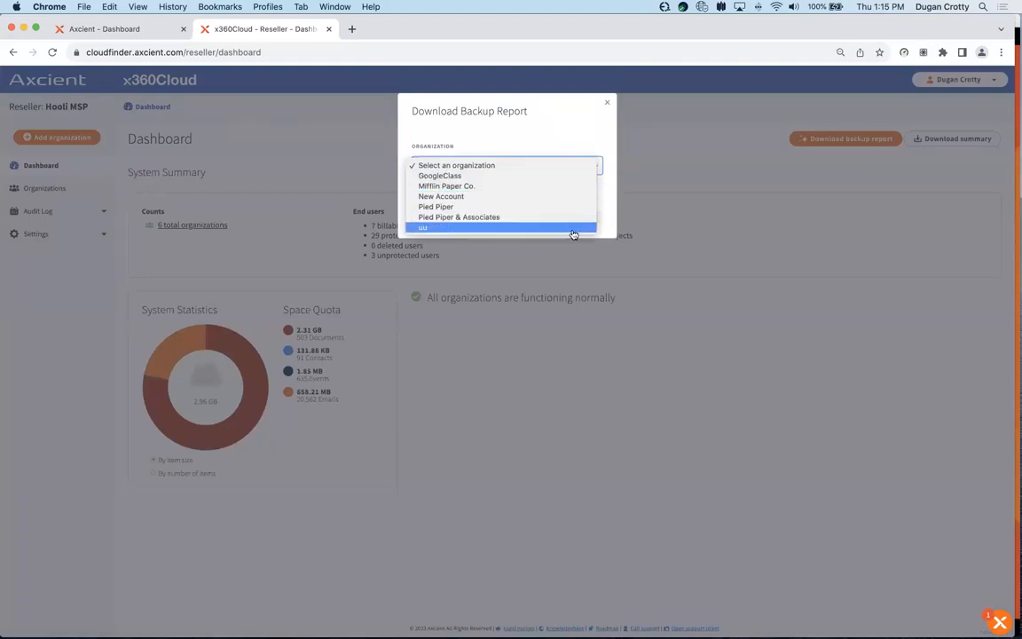
{"action": "left_click", "coordinate": [581, 126]}
{"action": "left_click", "coordinate": [607, 103]}
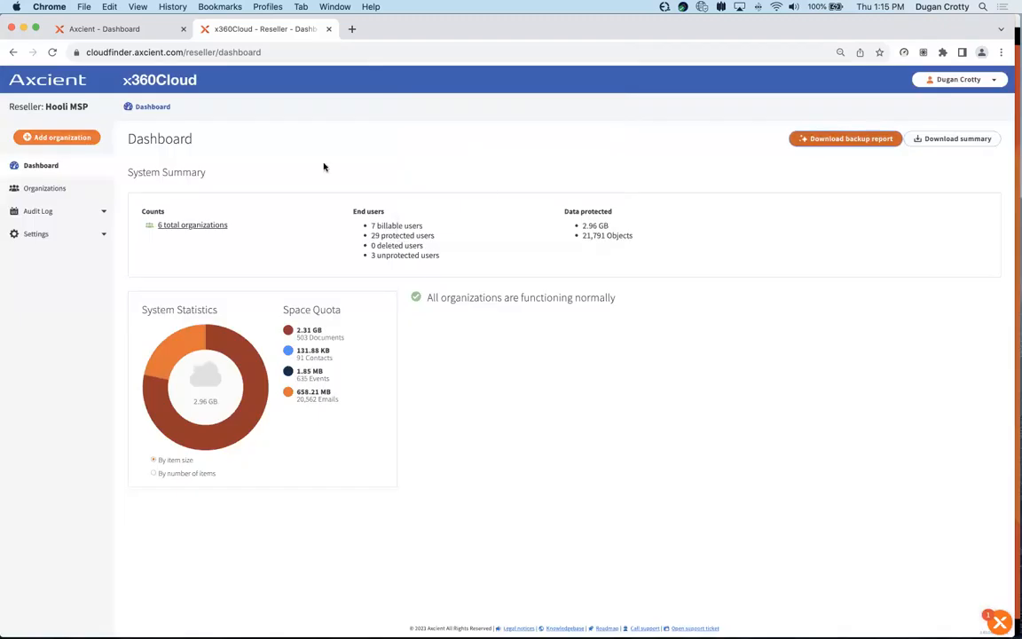
Review the Organizations list and the blank New Organization form, and return to the list
{"action": "left_click", "coordinate": [64, 193]}
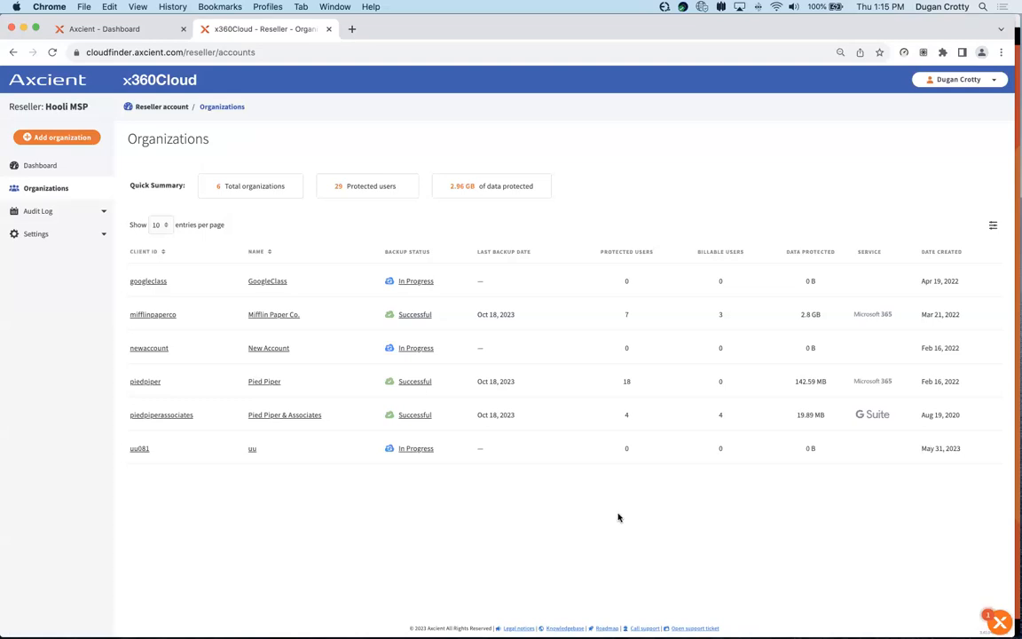
{"action": "left_click", "coordinate": [77, 140]}
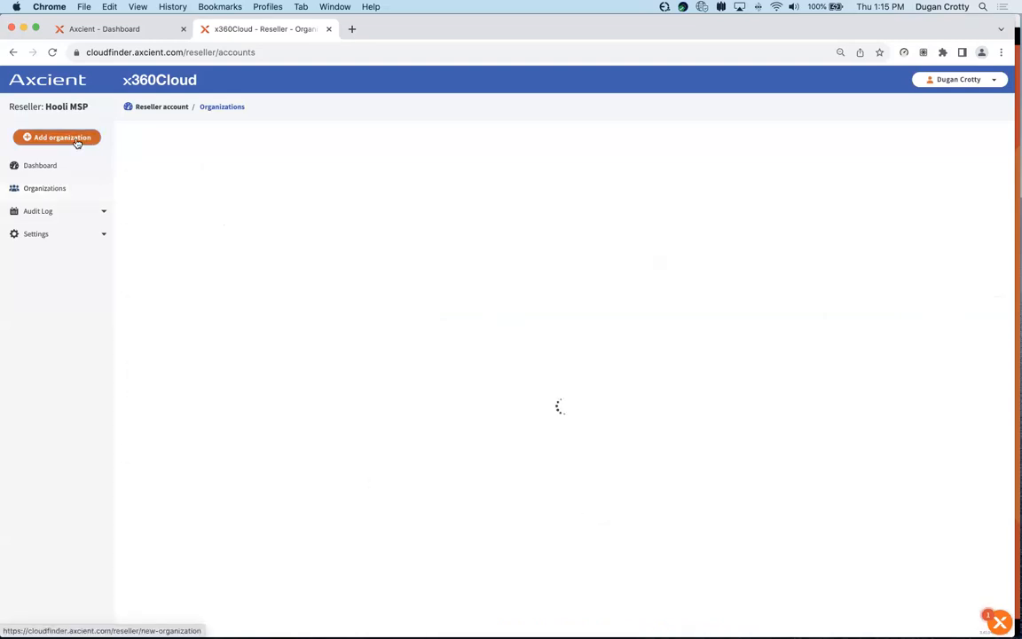
{"action": "left_click", "coordinate": [80, 256]}
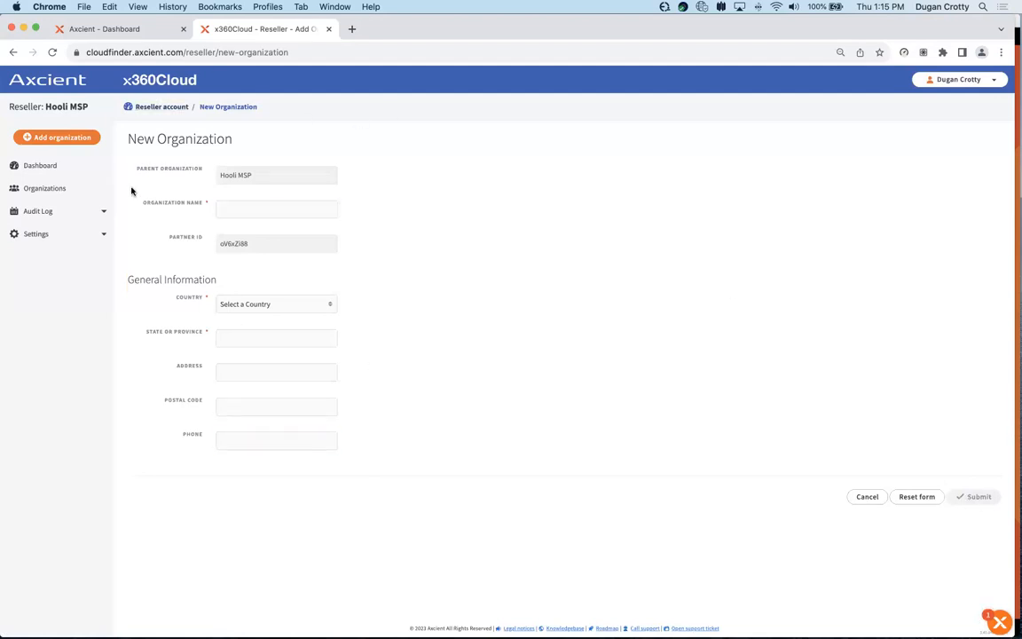
{"action": "left_click", "coordinate": [62, 190]}
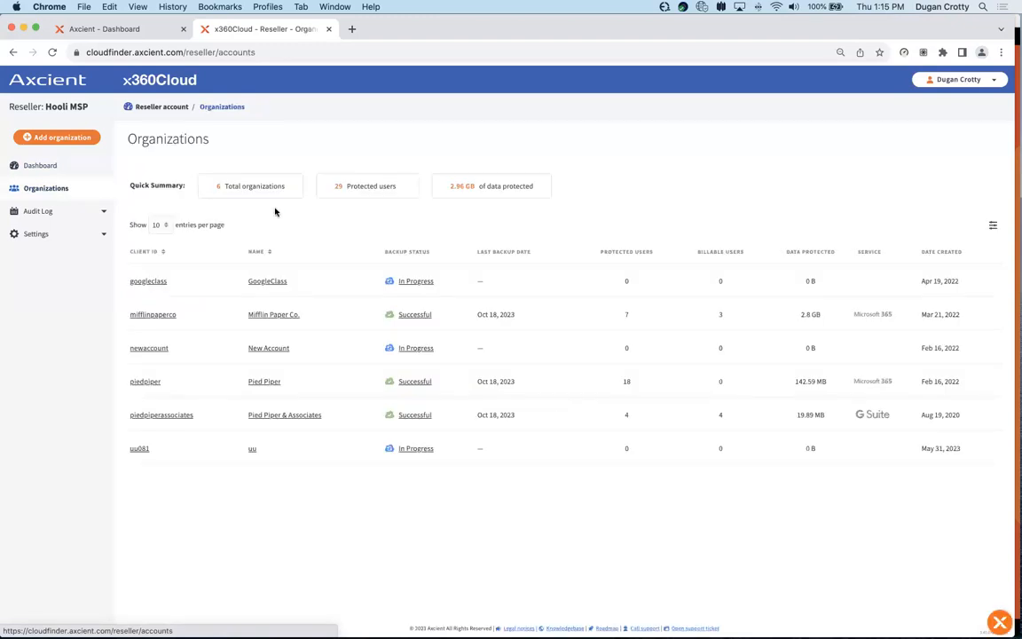
Check which services can be authorized for backup in the New Account organization, and return to the Organizations list without choosing one
{"action": "left_click", "coordinate": [273, 350]}
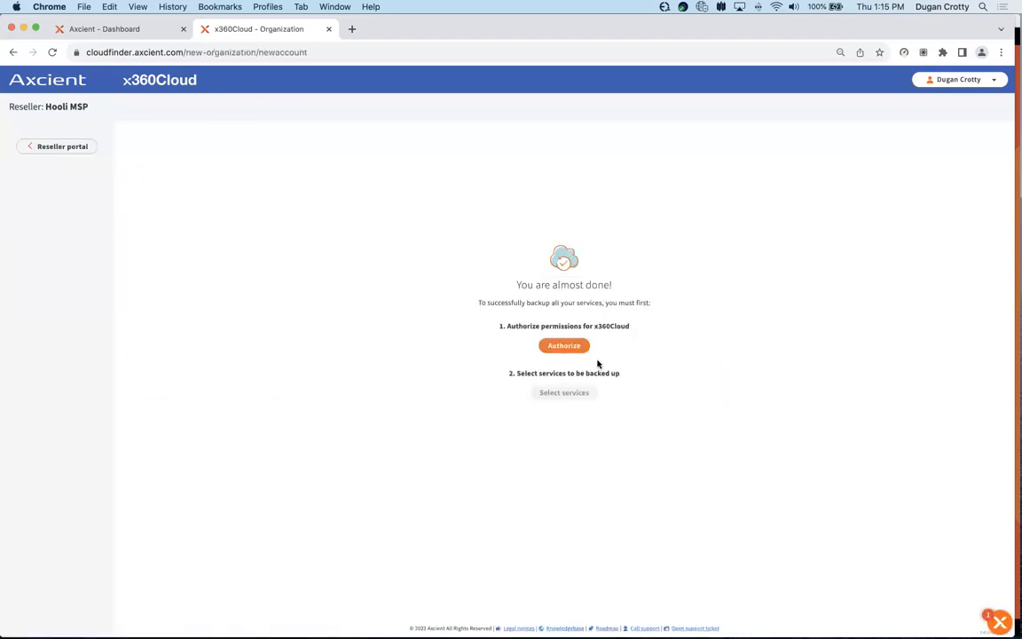
{"action": "left_click", "coordinate": [564, 345]}
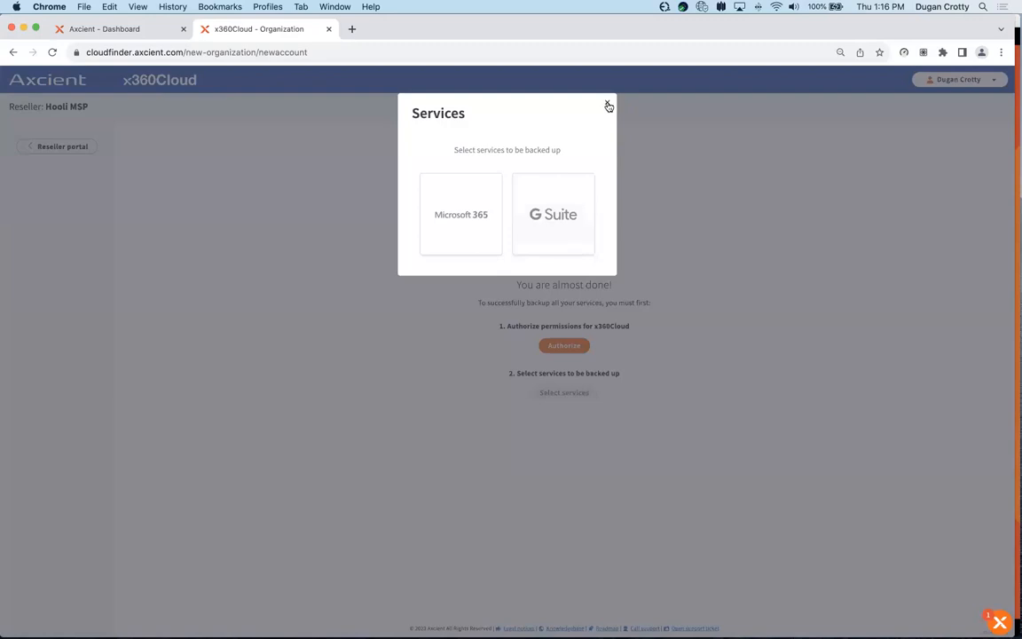
{"action": "left_click", "coordinate": [618, 160]}
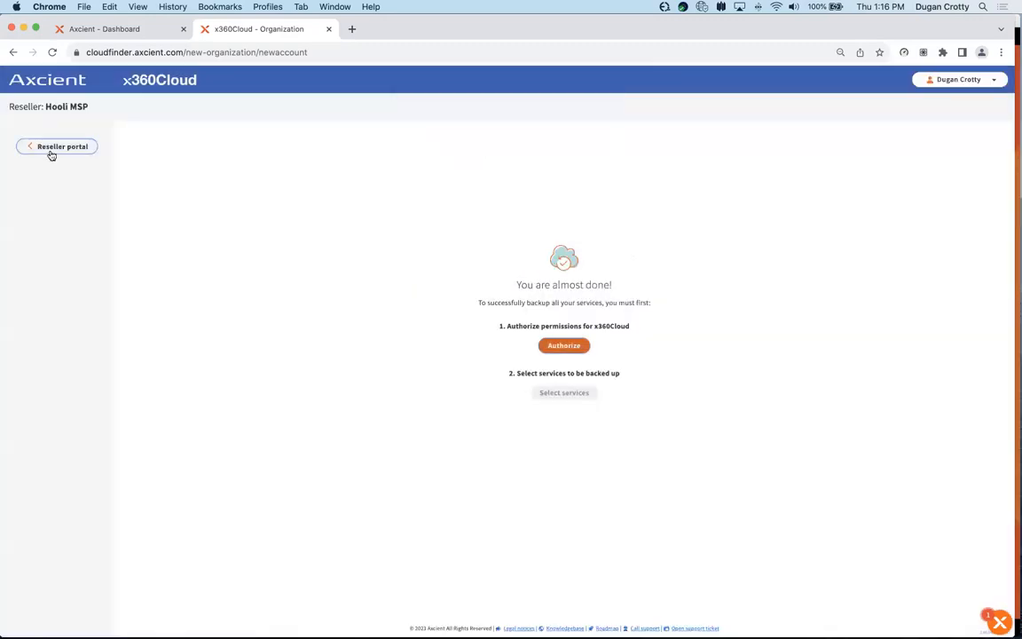
{"action": "left_click", "coordinate": [110, 171]}
{"action": "left_click", "coordinate": [51, 192]}
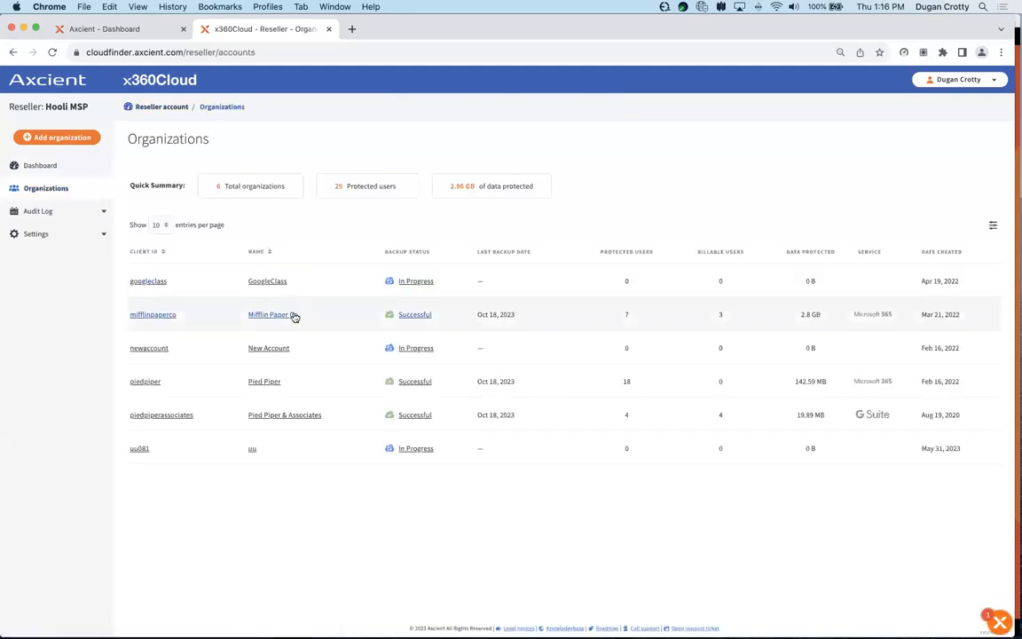
Open the service settings of the Mifflin Paper Co. organization, and dismiss the guided tip to review the services enabled for backup
{"action": "left_click", "coordinate": [40, 302]}
{"action": "left_click", "coordinate": [40, 321]}
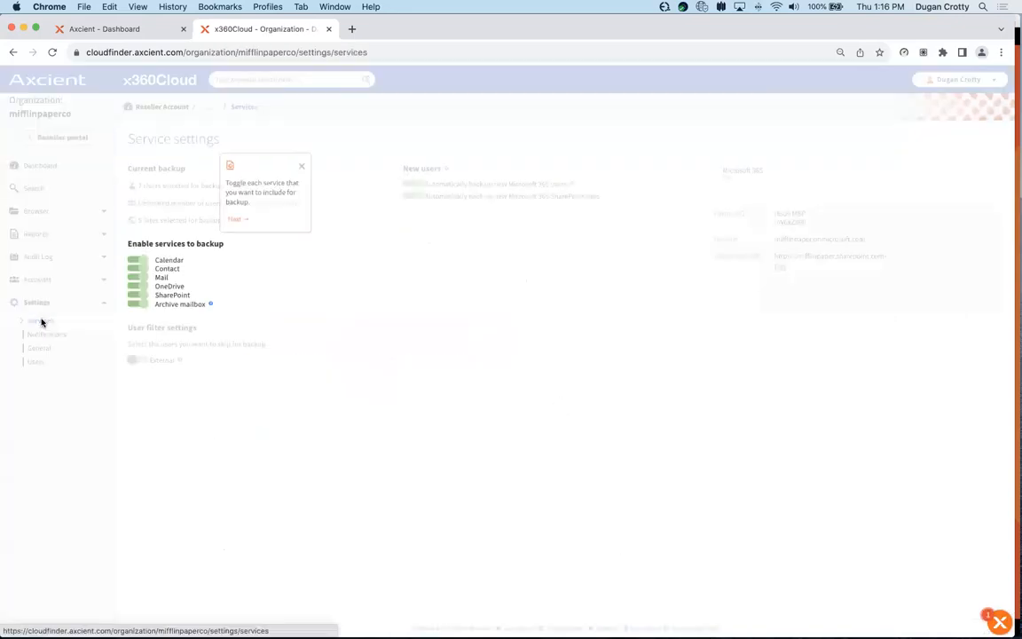
{"action": "left_click", "coordinate": [302, 166]}
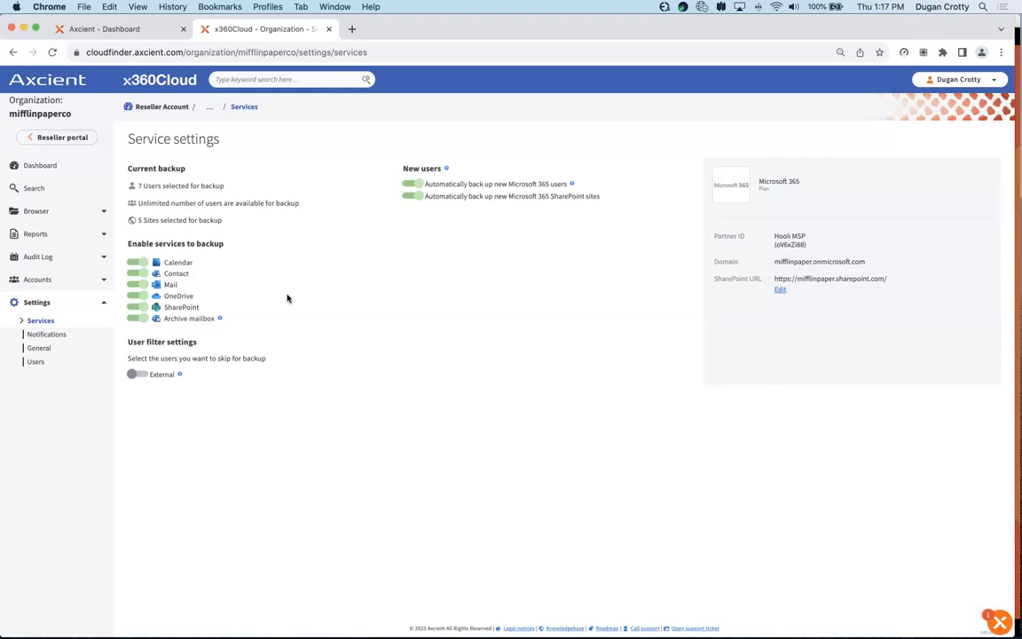
Review the protection, backup and billable status of Mifflin Paper Co.'s Microsoft 365 user accounts
{"action": "left_click", "coordinate": [46, 279]}
{"action": "left_click", "coordinate": [60, 299]}
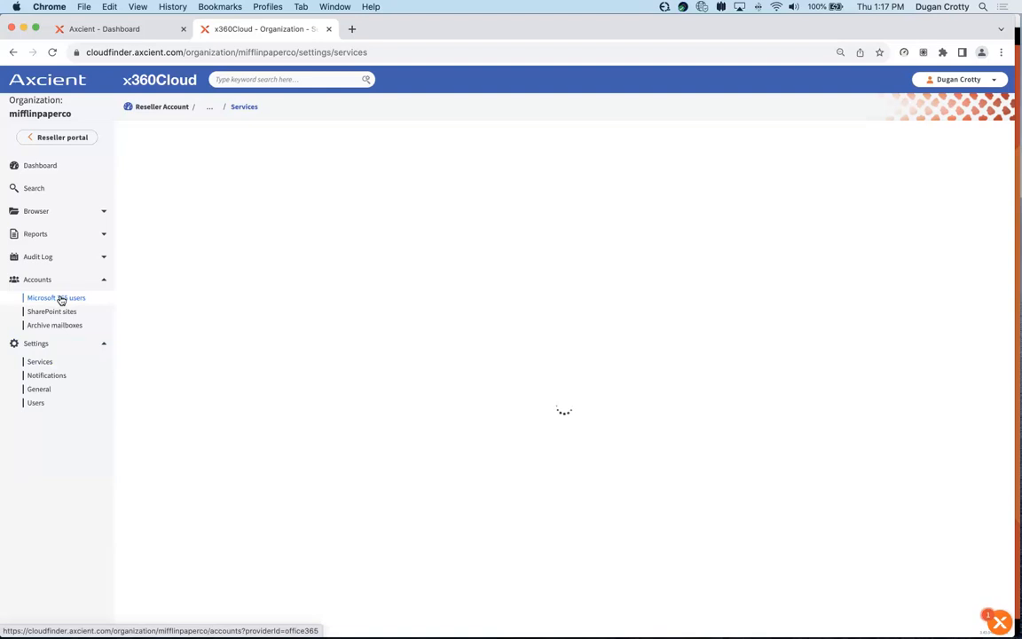
{"action": "left_click", "coordinate": [61, 298]}
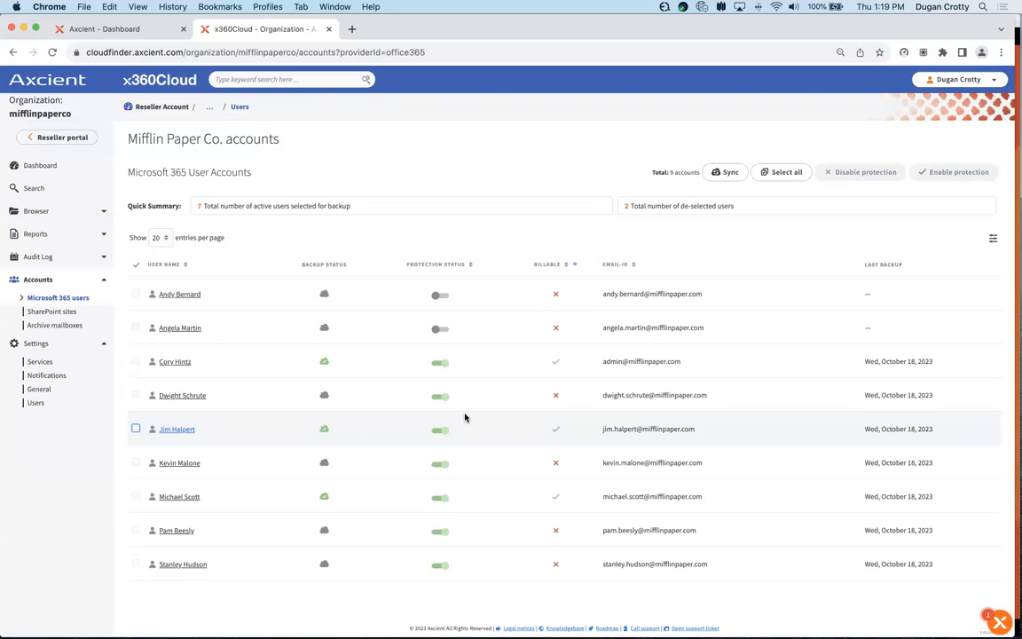
Review the Mifflin Paper Co. dashboard with its quota chart by number of items, including the recent backup activity
{"action": "left_click", "coordinate": [70, 173]}
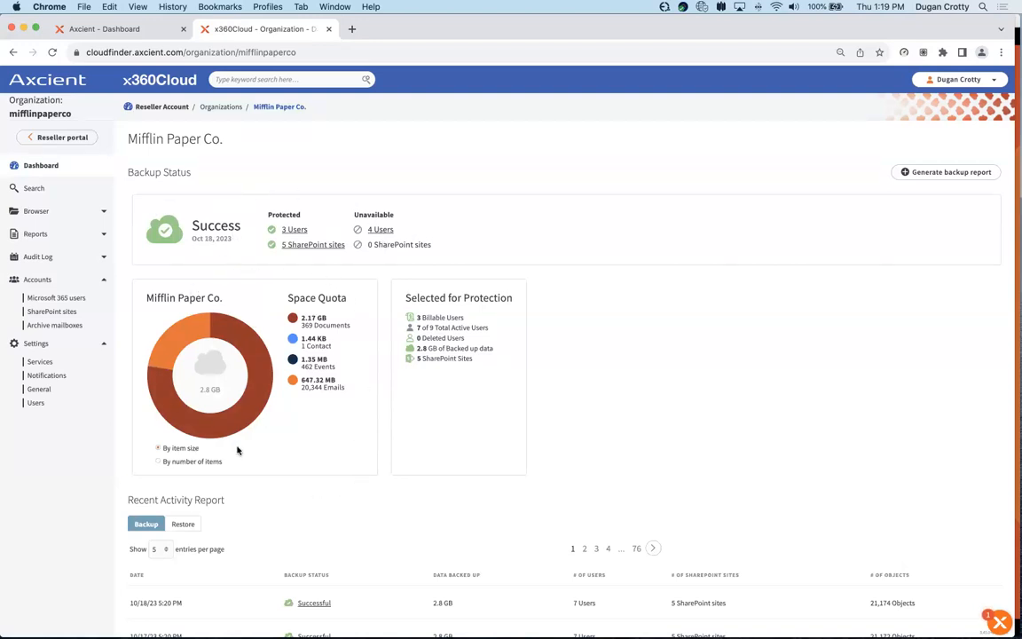
{"action": "left_click", "coordinate": [195, 465]}
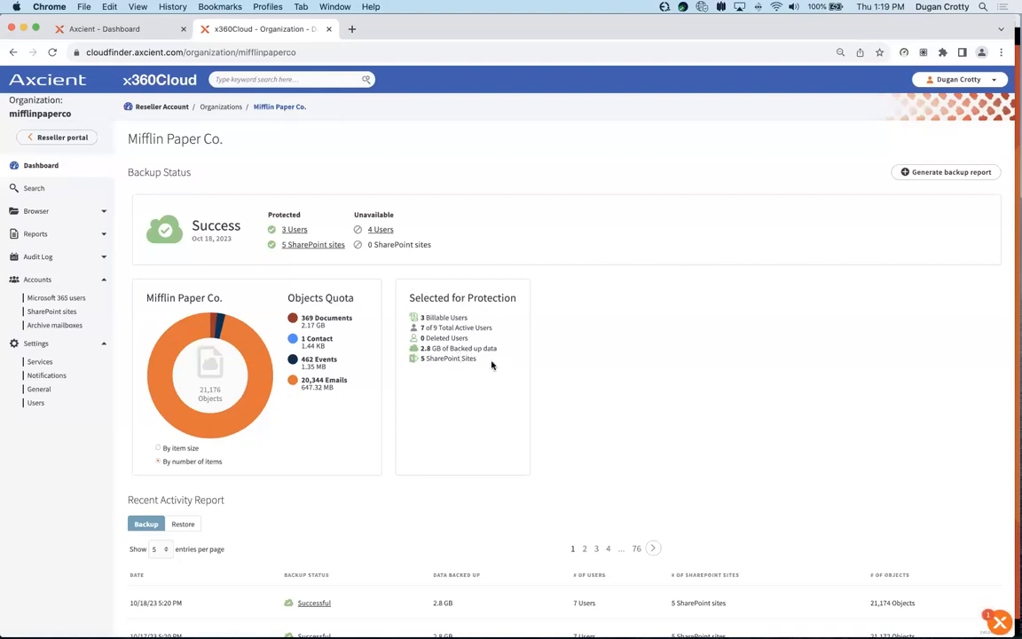
{"action": "scroll", "coordinate": [490, 365], "scroll_direction": "down", "scroll_amount": 5}
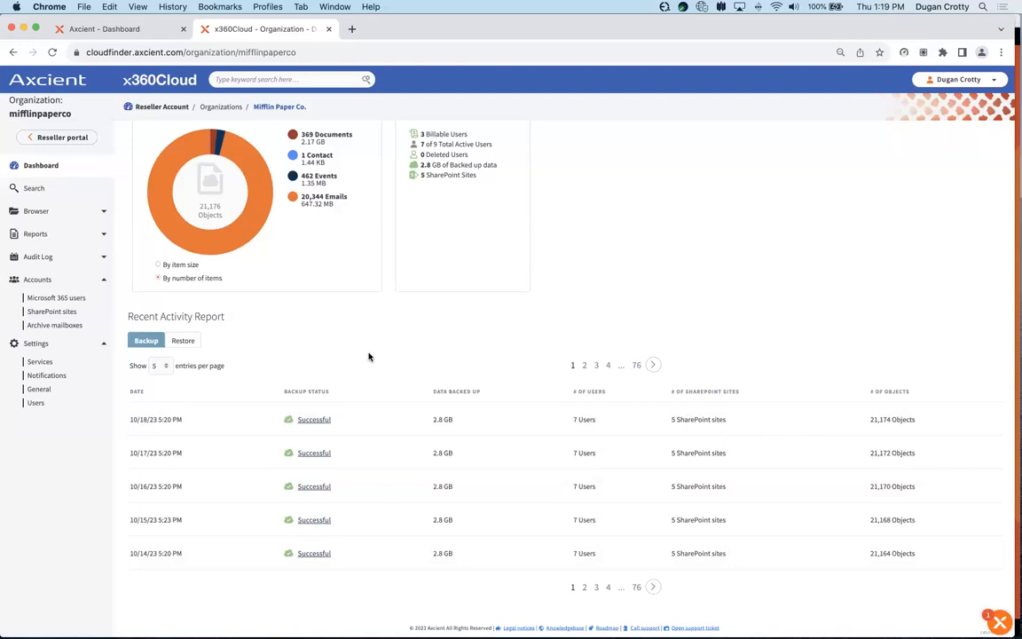
{"action": "scroll", "coordinate": [370, 356], "scroll_direction": "up", "scroll_amount": 5}
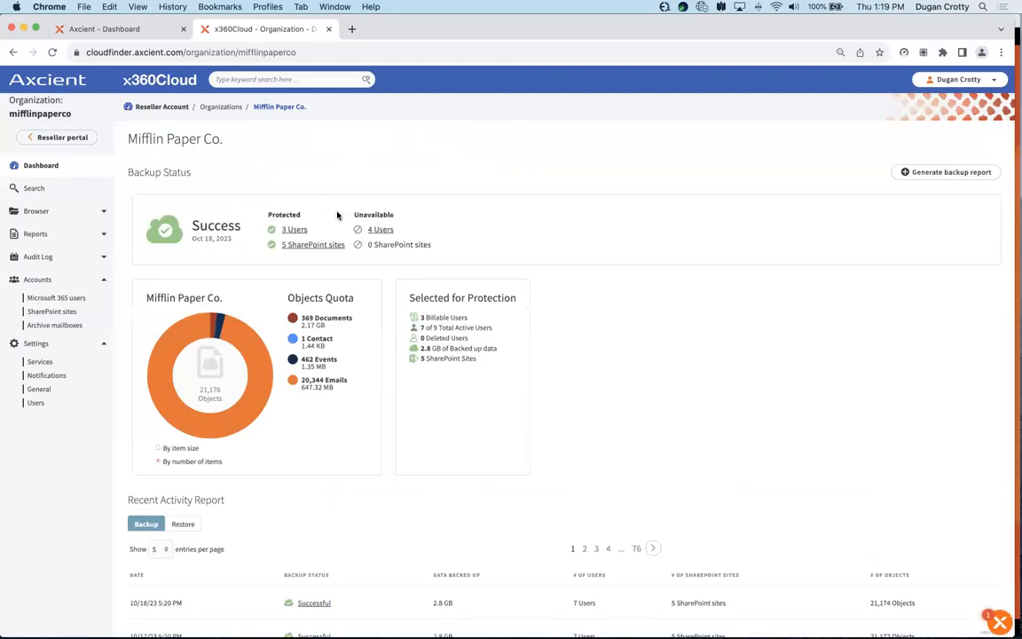
Examine the container backup status report for October 2, 2023, with the service details of the first listed Microsoft 365 user expanded
{"action": "left_click", "coordinate": [78, 236]}
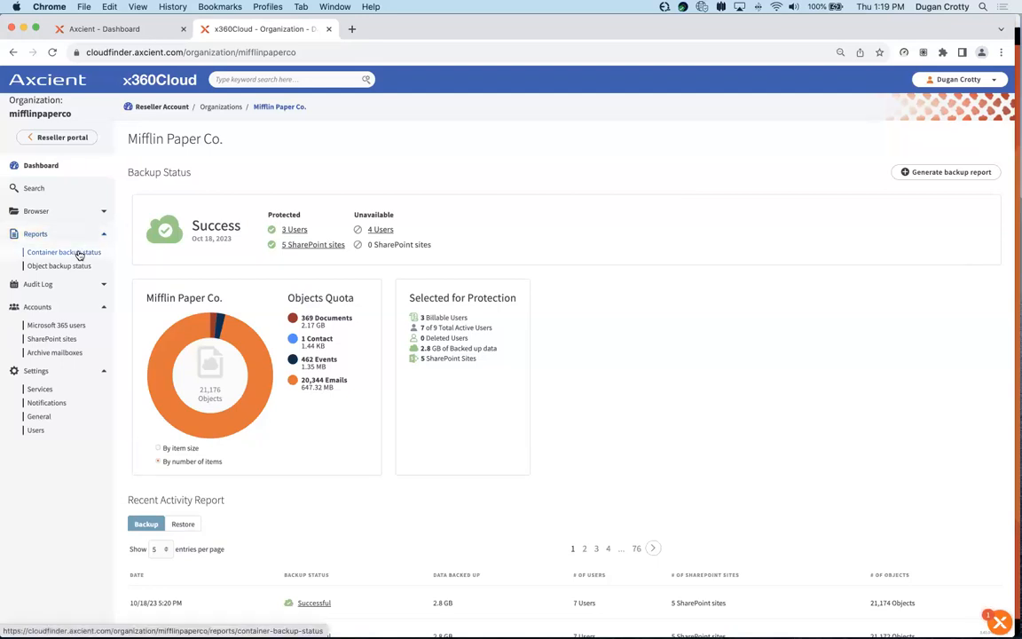
{"action": "left_click", "coordinate": [79, 254]}
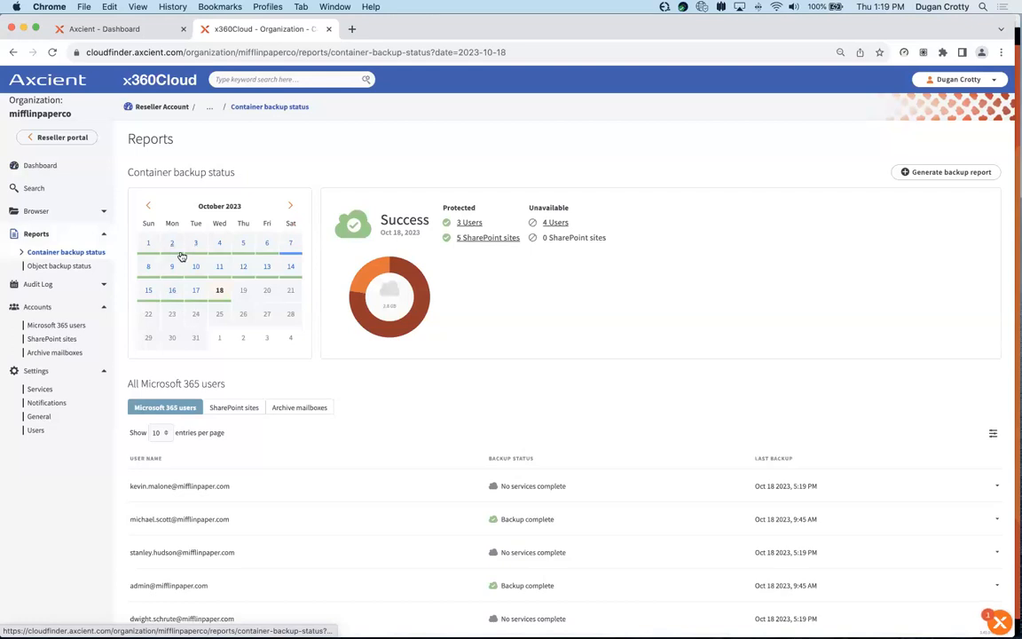
{"action": "left_click", "coordinate": [178, 253]}
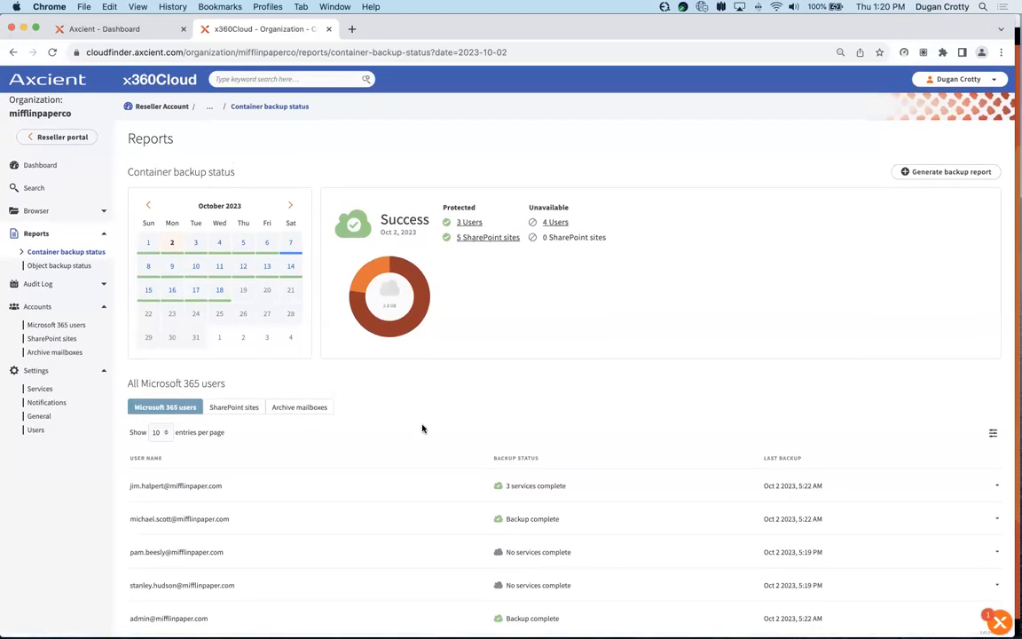
{"action": "scroll", "coordinate": [423, 431], "scroll_direction": "down", "scroll_amount": 3}
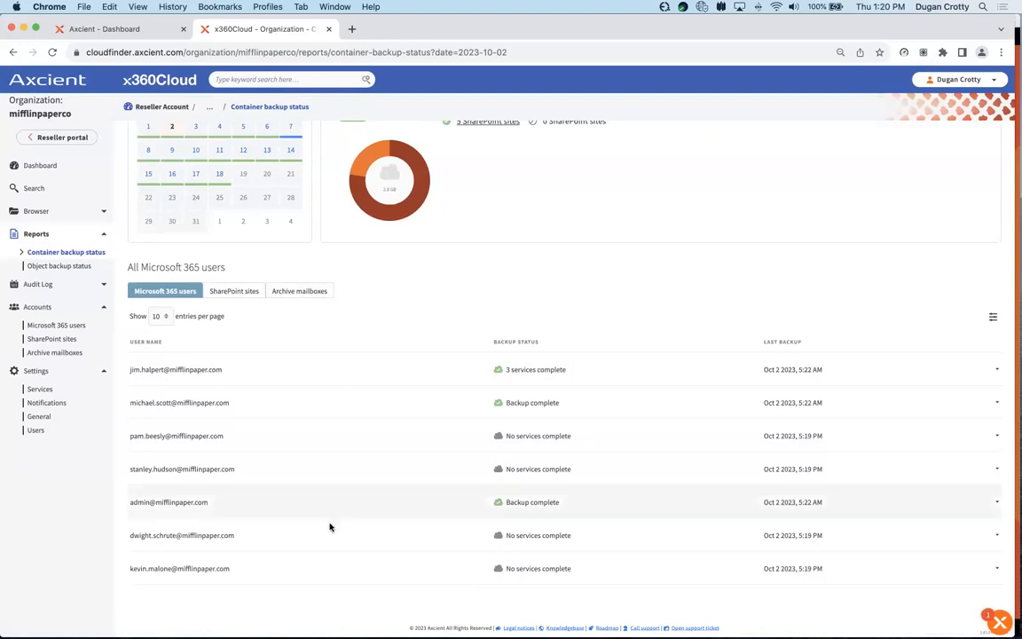
{"action": "left_click", "coordinate": [357, 376]}
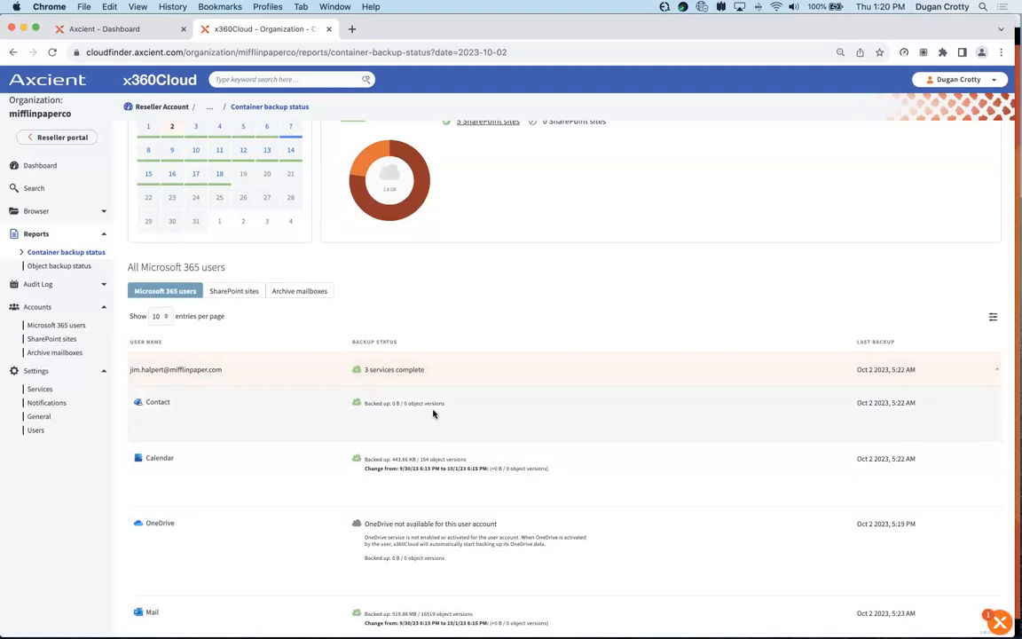
{"action": "scroll", "coordinate": [432, 416], "scroll_direction": "up", "scroll_amount": 3}
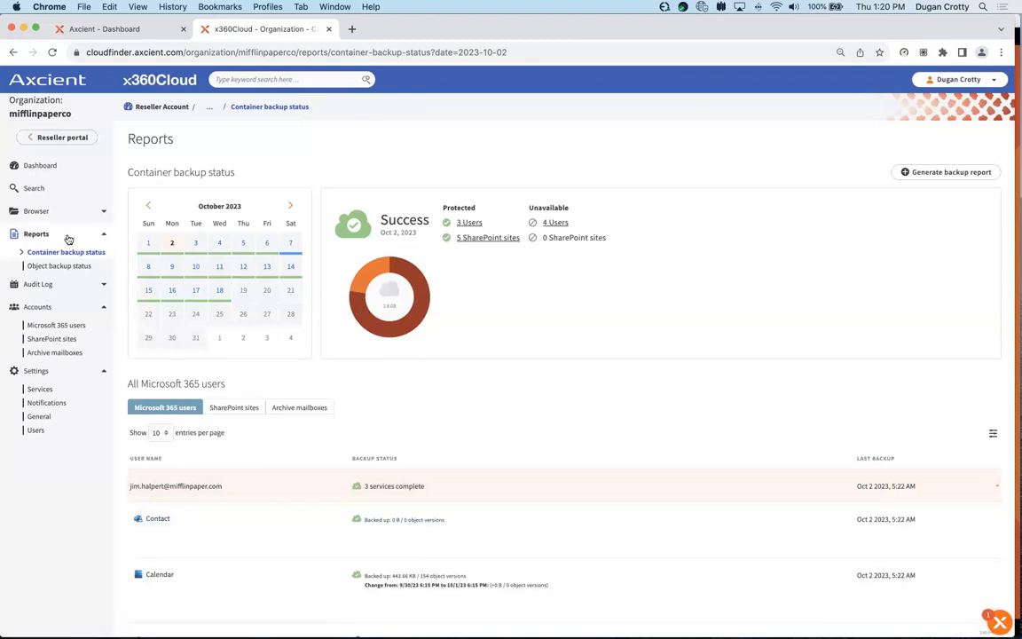
Review the organization's Summary Digest notification settings, and return to the Mifflin Paper Co. dashboard
{"action": "left_click", "coordinate": [65, 404]}
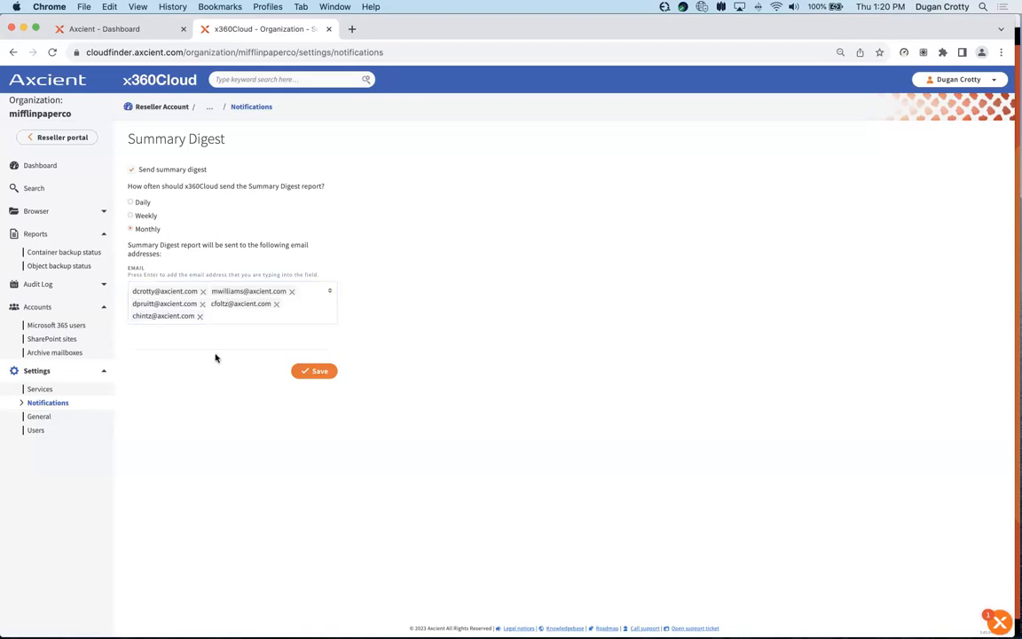
{"action": "left_click", "coordinate": [70, 168]}
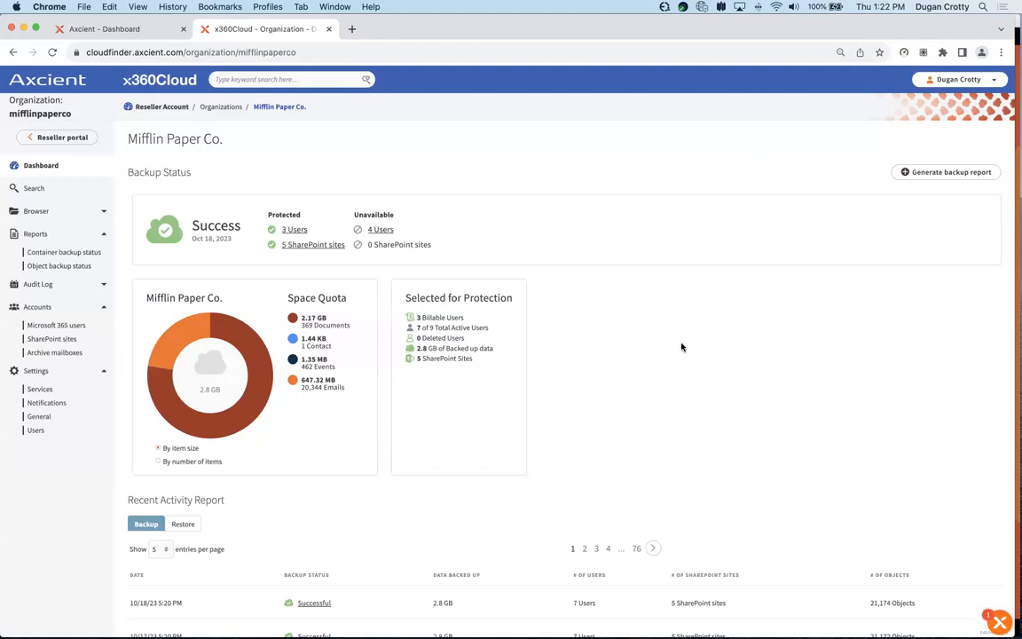
View the details of the seventh listed Microsoft 365 user account, with its statistics shown by number of items
{"action": "left_click", "coordinate": [80, 328]}
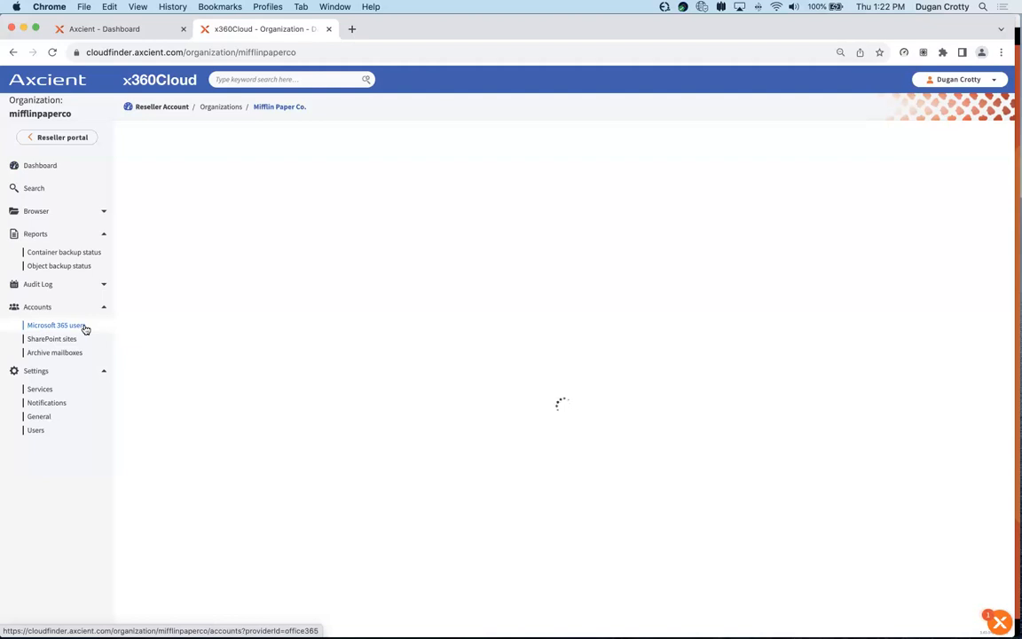
{"action": "left_click", "coordinate": [85, 329]}
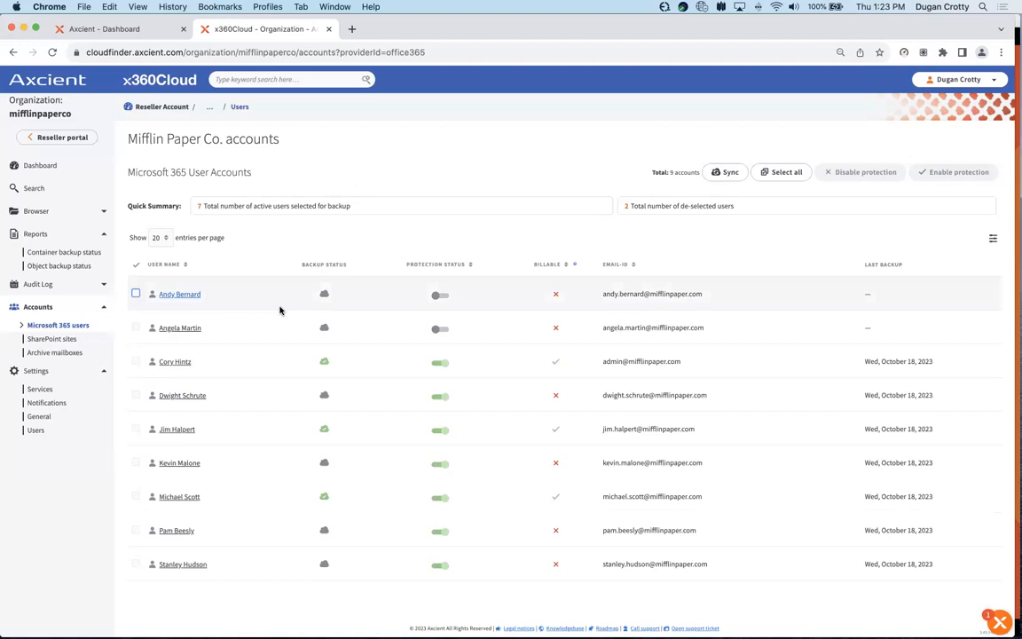
{"action": "left_click", "coordinate": [190, 498]}
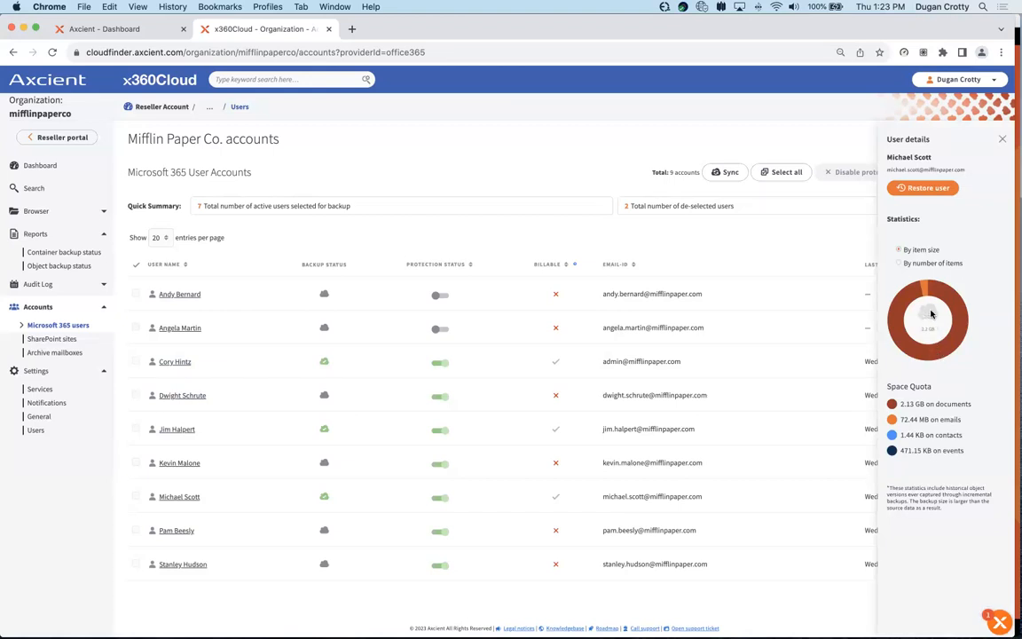
{"action": "left_click", "coordinate": [901, 263]}
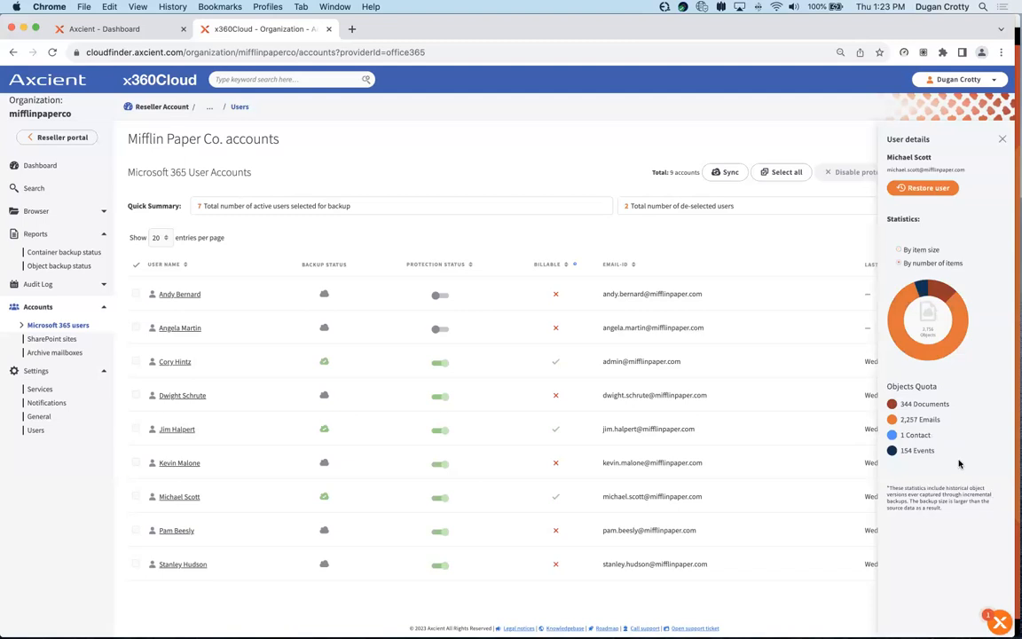
{"action": "triple_click", "coordinate": [949, 420]}
Start a restore of the displayed user from the 10/18/2023 backup with only Microsoft 365 Mail selected
{"action": "left_click", "coordinate": [946, 192]}
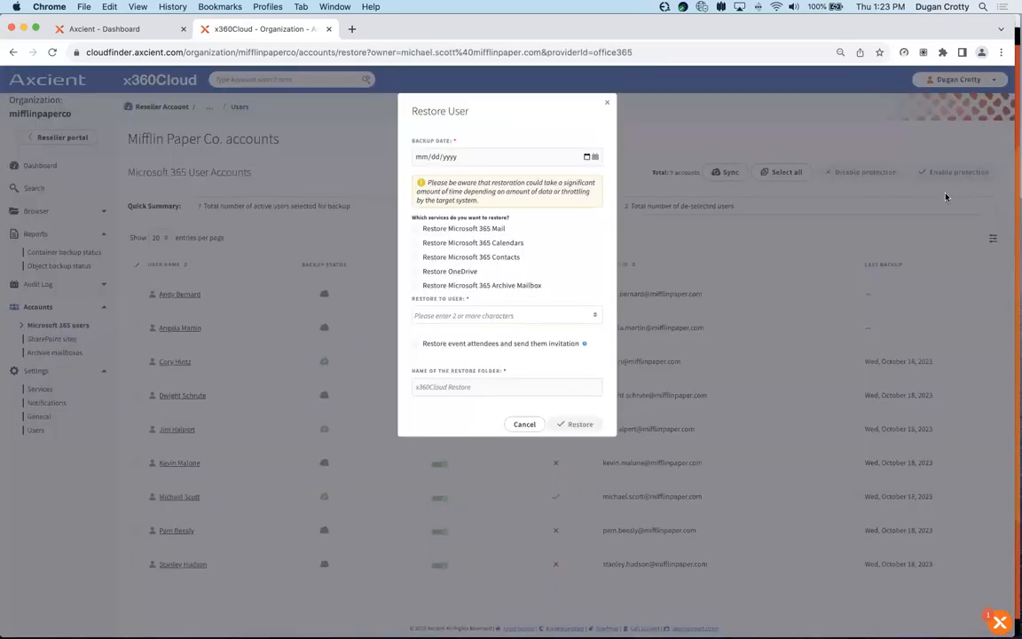
{"action": "left_click", "coordinate": [577, 160]}
{"action": "left_click", "coordinate": [585, 158]}
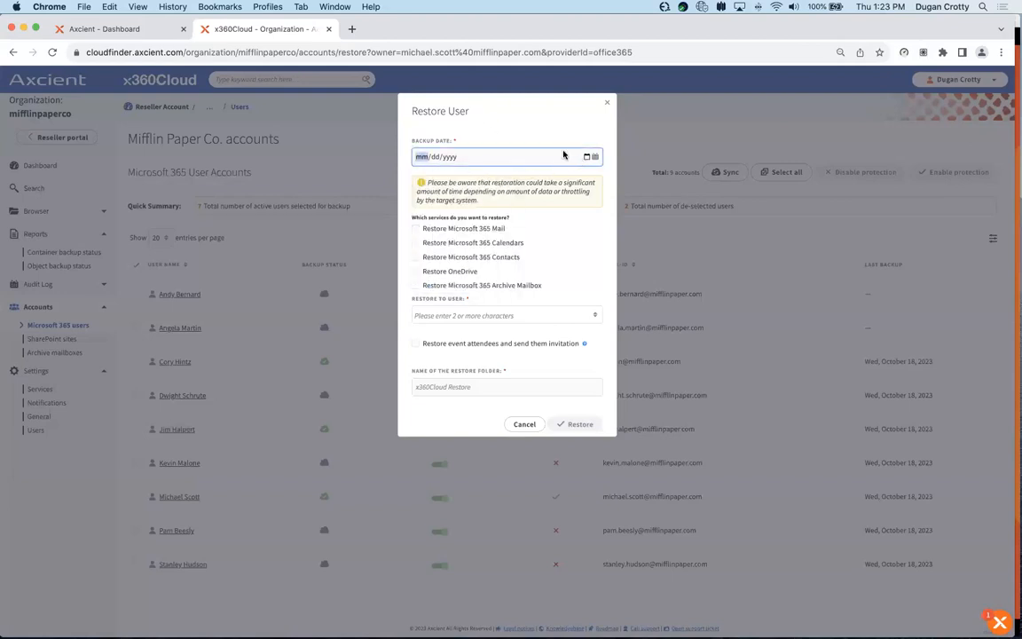
{"action": "left_click", "coordinate": [586, 156]}
{"action": "left_click", "coordinate": [463, 231]}
{"action": "left_click", "coordinate": [459, 231]}
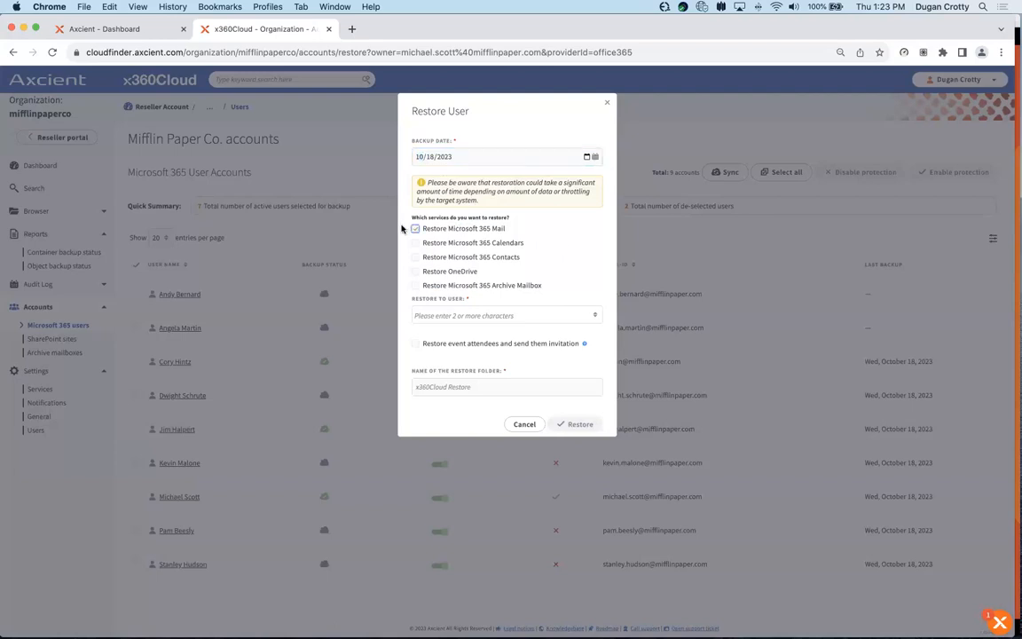
Set the fifth listed user as the restore target with a restore folder name beginning with MS, and cancel the restore
{"action": "left_click", "coordinate": [502, 316]}
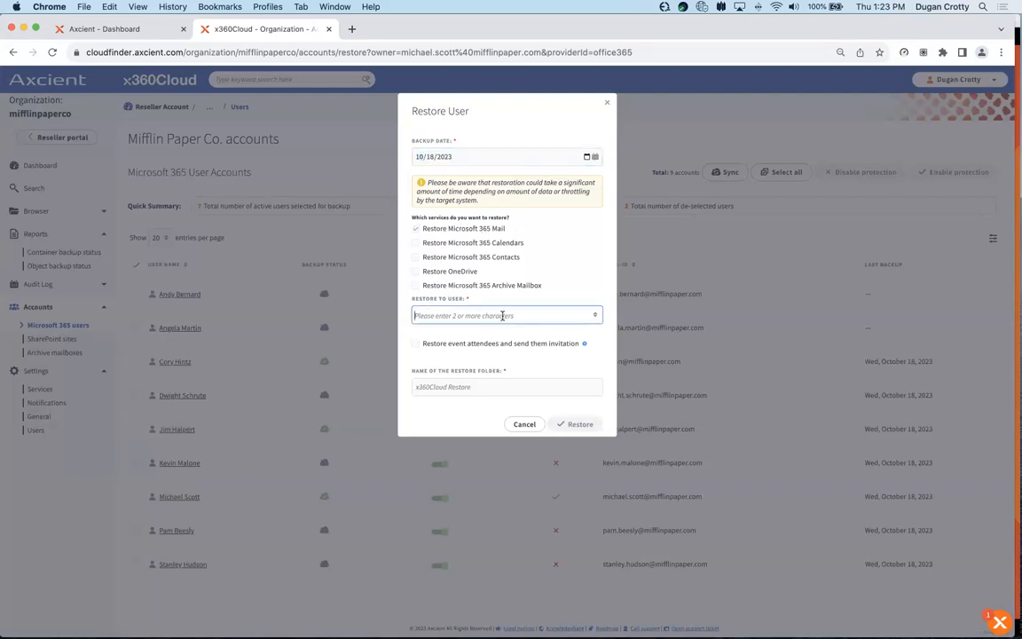
{"action": "type", "text": "jim"}
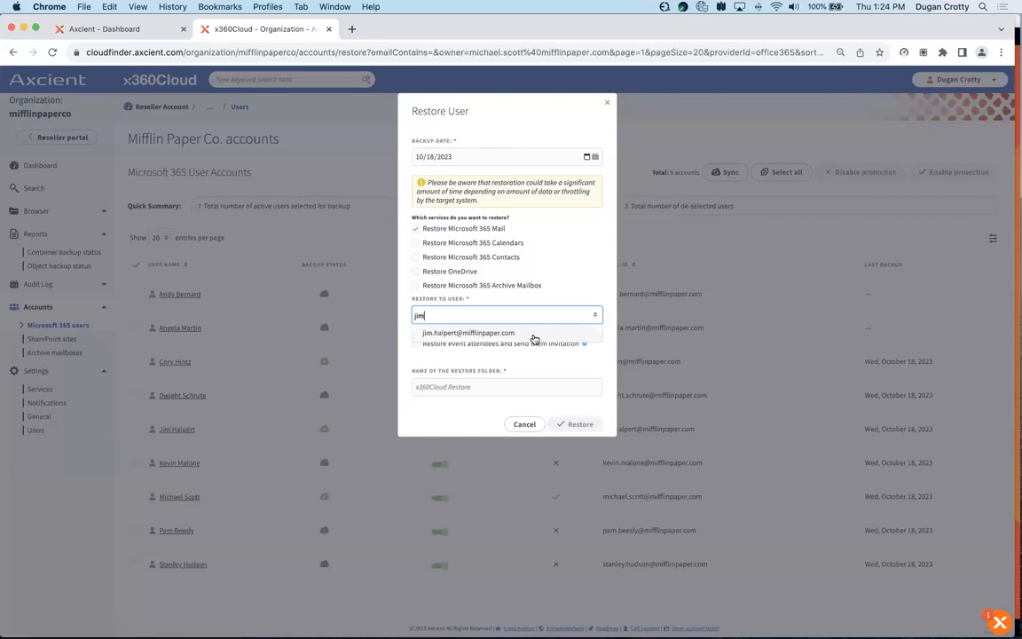
{"action": "left_click", "coordinate": [533, 335]}
{"action": "left_click", "coordinate": [480, 383]}
{"action": "left_click", "coordinate": [489, 388]}
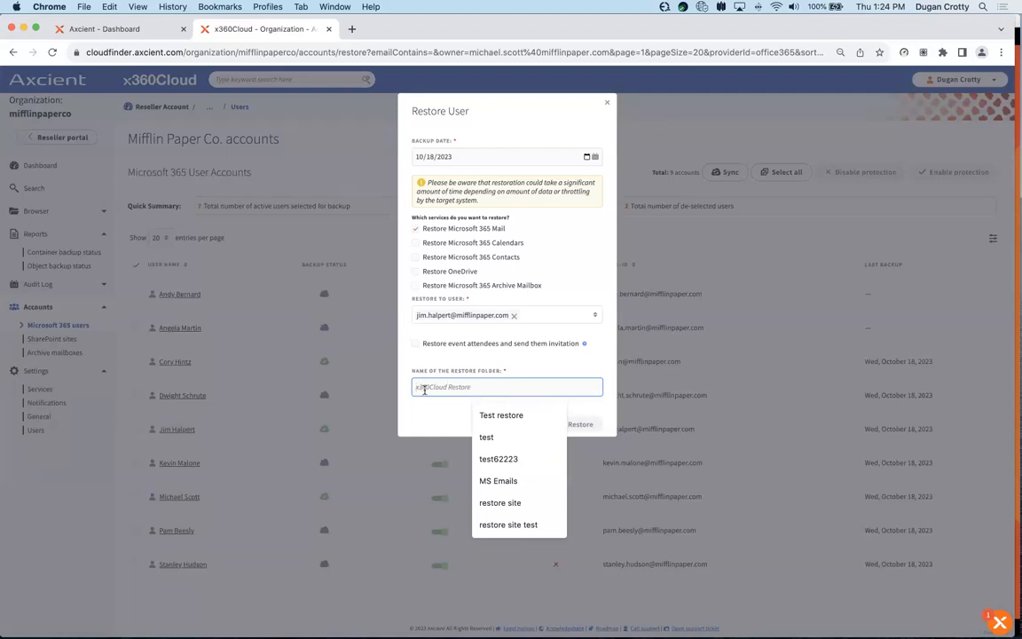
{"action": "type", "text": "MS"}
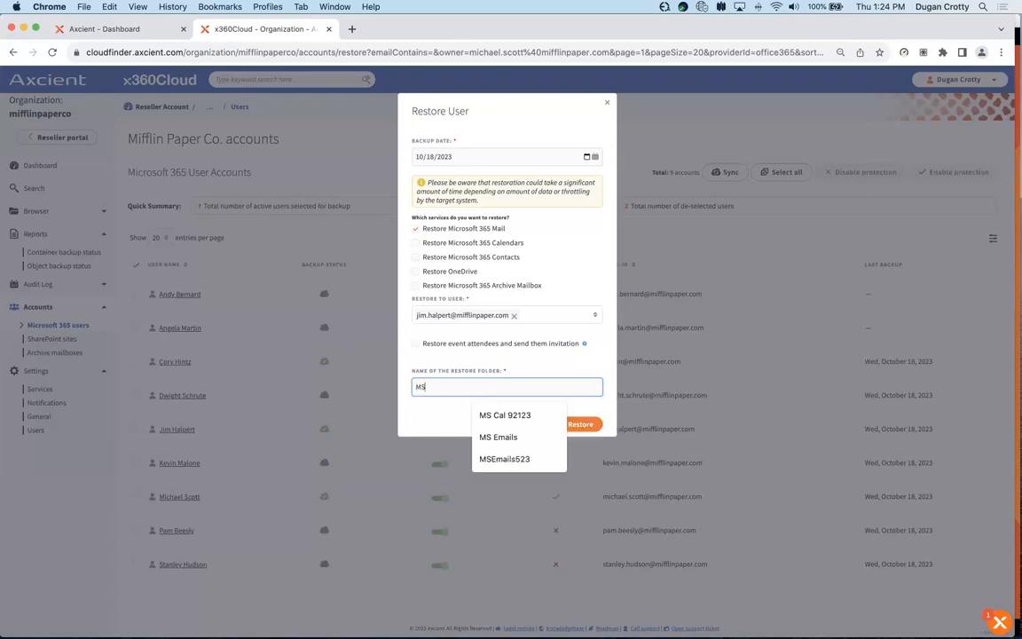
{"action": "key", "text": "Escape"}
{"action": "type", "text": "test"}
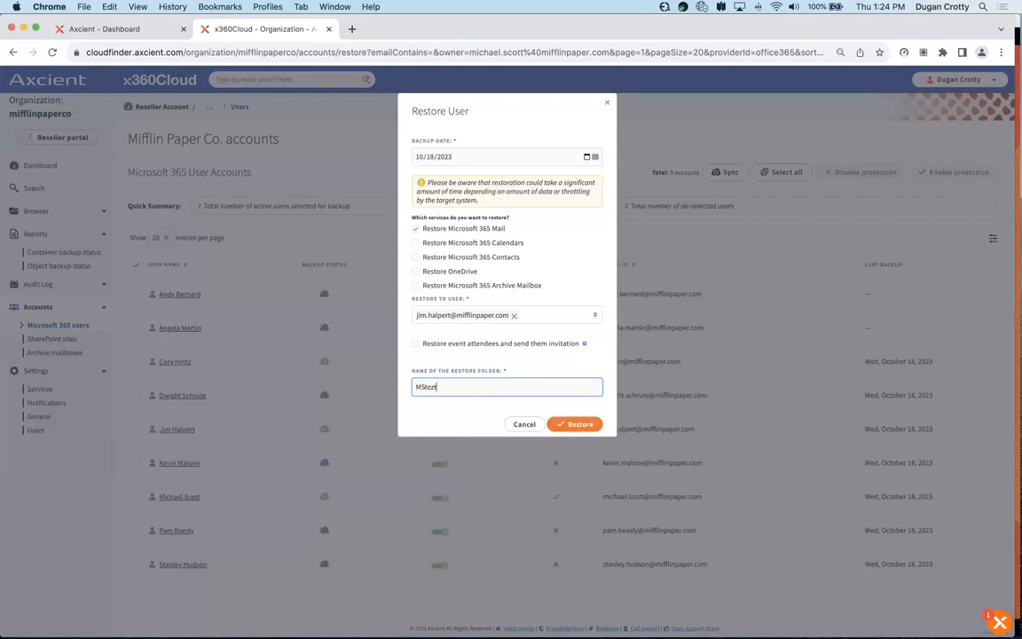
{"action": "type", "text": "restore"}
{"action": "left_click", "coordinate": [525, 424]}
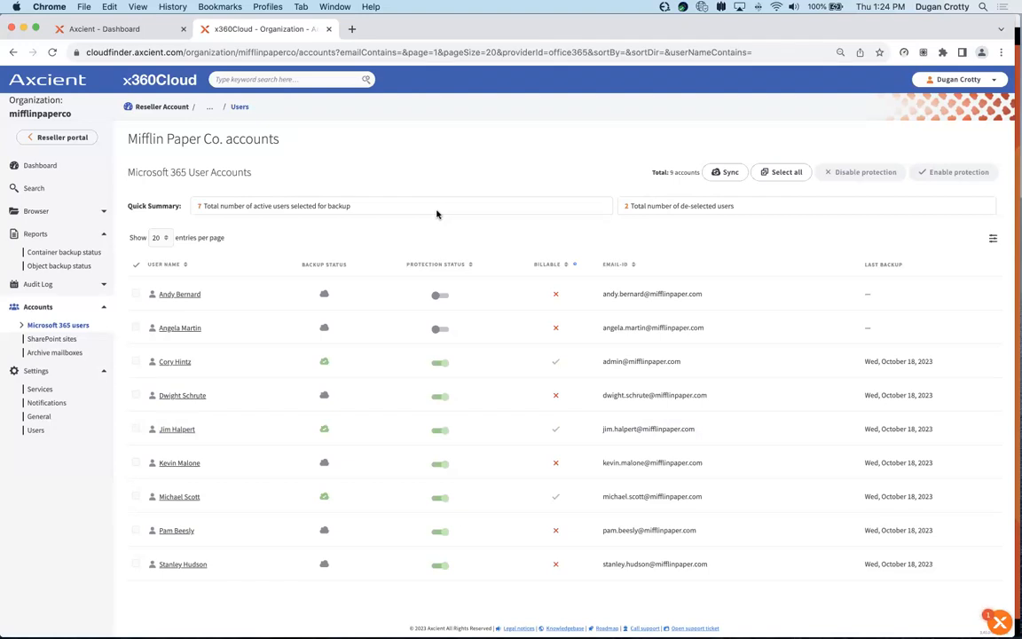
Open the list of Microsoft 365 users in the organization's backup browser, collapsing the Accounts, Settings and Reports sections
{"action": "left_click", "coordinate": [103, 211]}
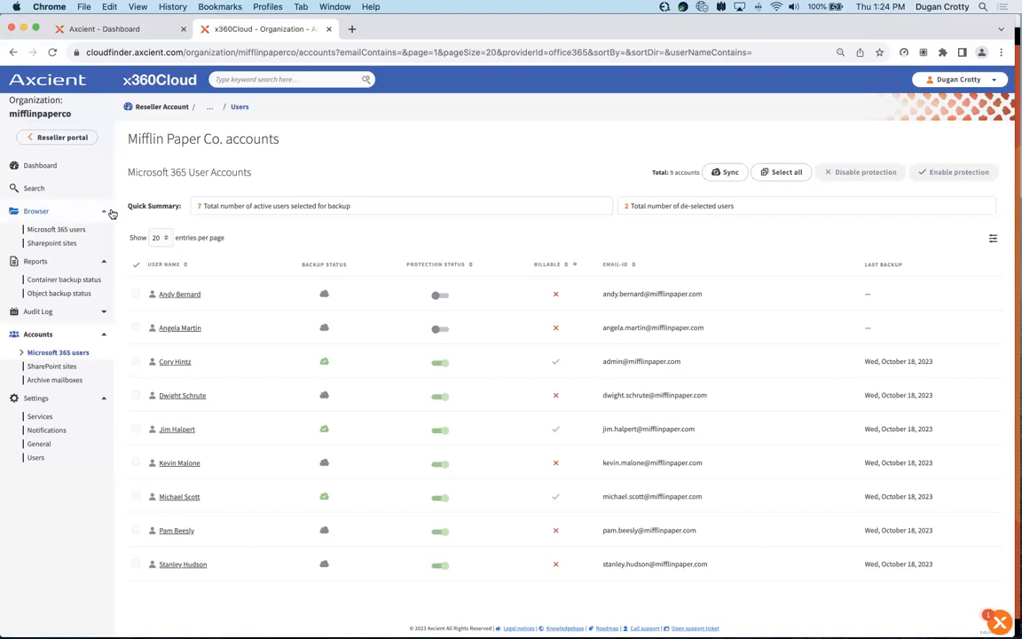
{"action": "left_click", "coordinate": [76, 229]}
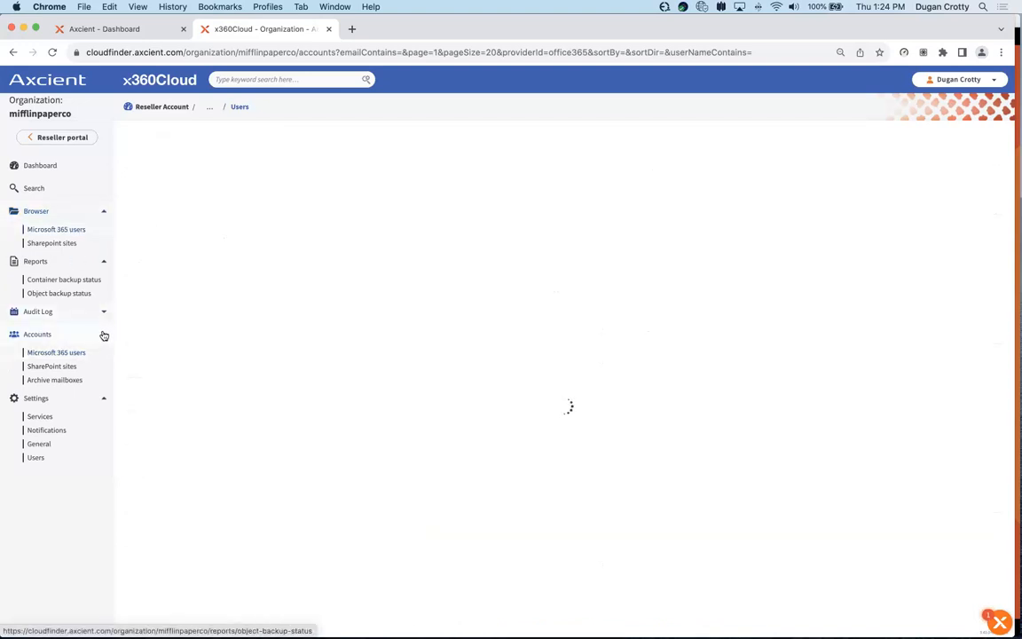
{"action": "left_click", "coordinate": [100, 334]}
{"action": "left_click", "coordinate": [104, 358]}
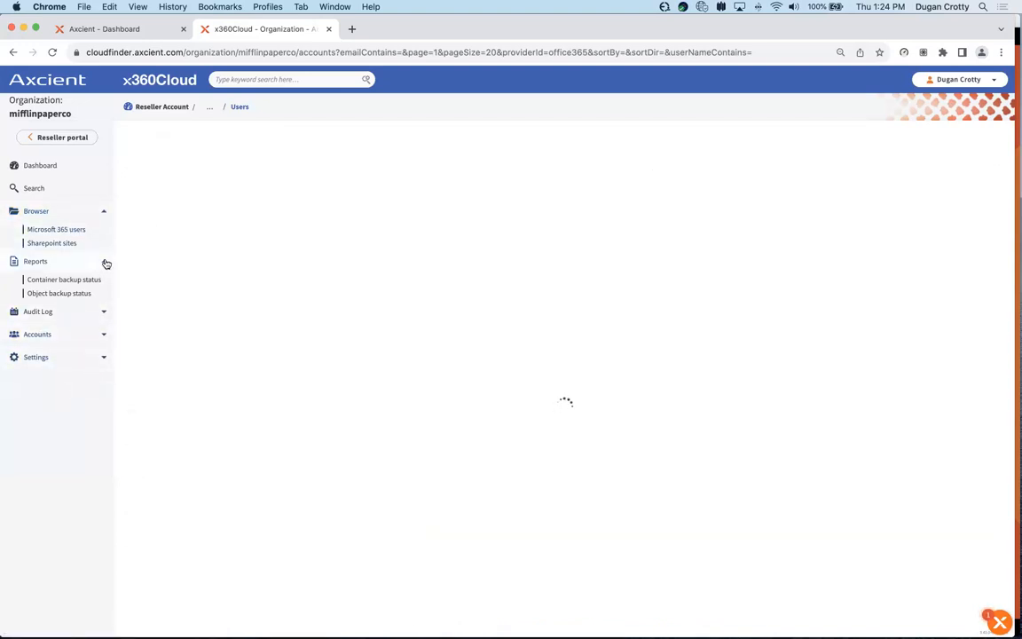
{"action": "left_click", "coordinate": [104, 262]}
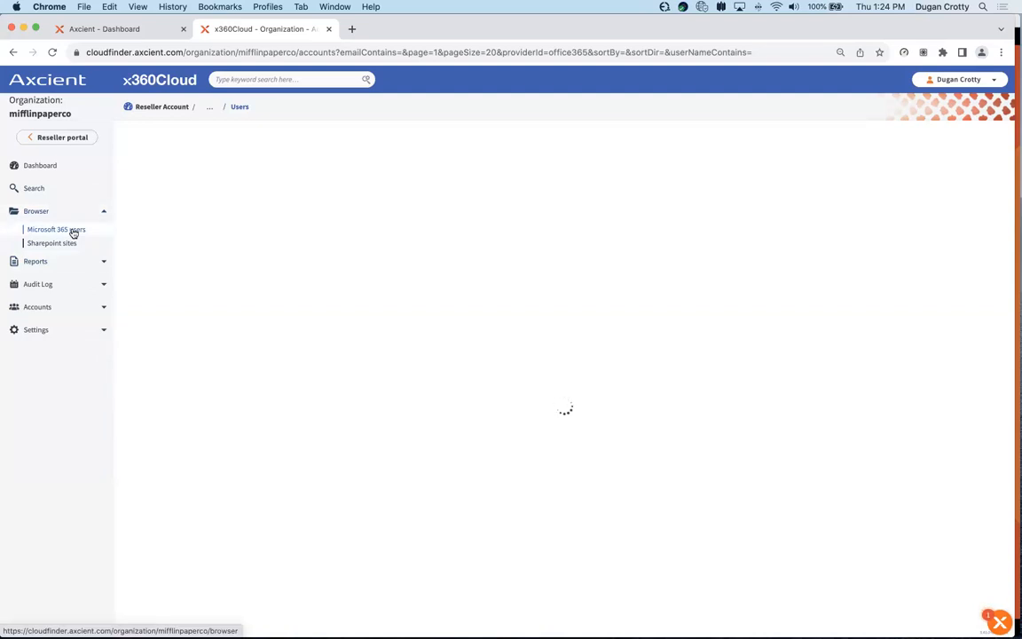
{"action": "left_click", "coordinate": [74, 233]}
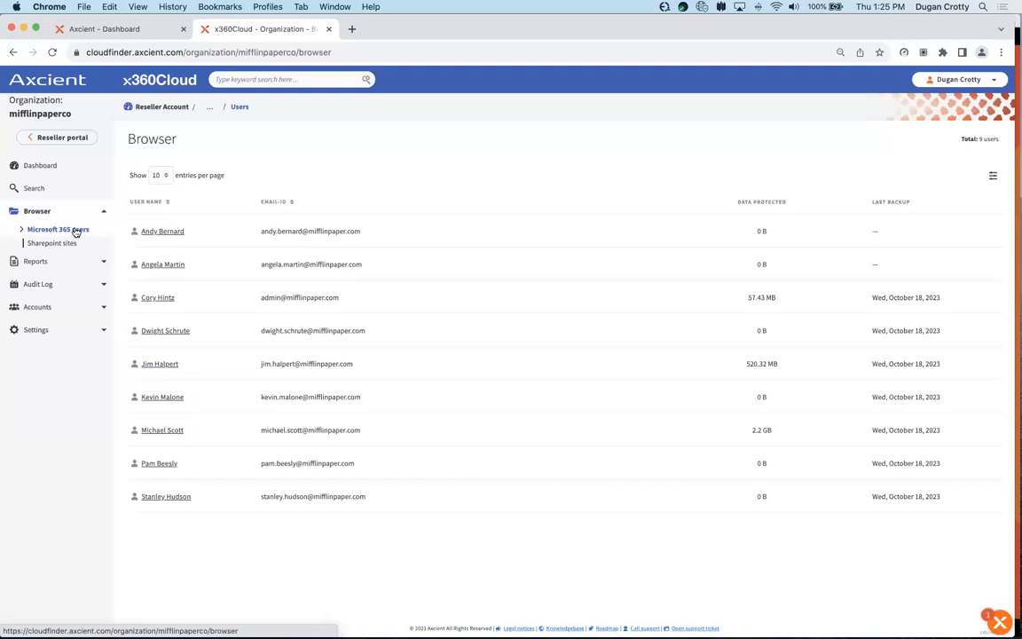
Browse the seventh listed user's backed-up mailbox and show the contents of the second subfolder under Inbox
{"action": "left_click", "coordinate": [170, 431]}
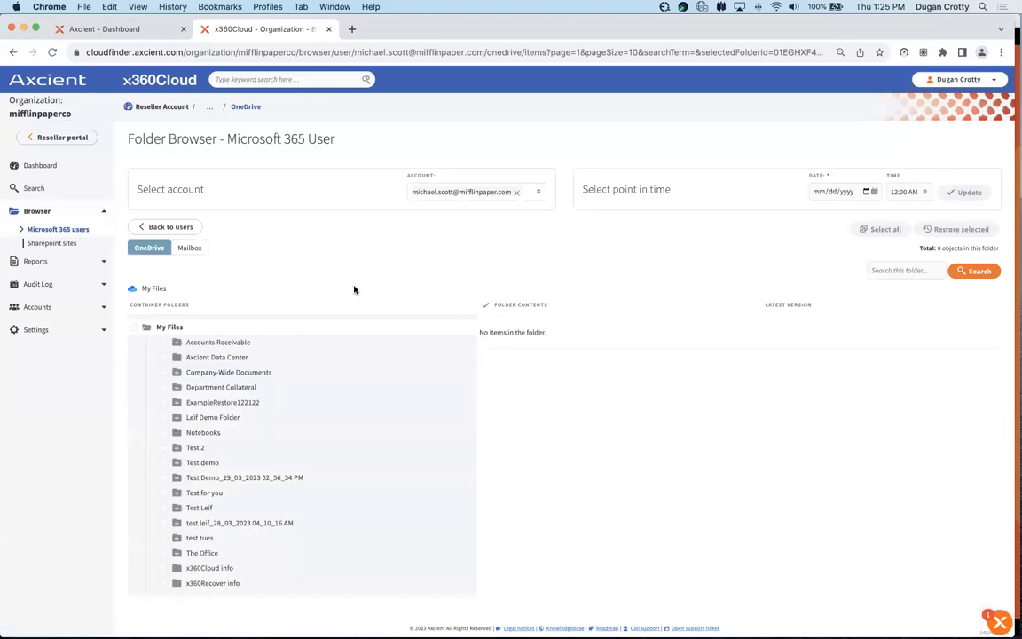
{"action": "left_click", "coordinate": [200, 248]}
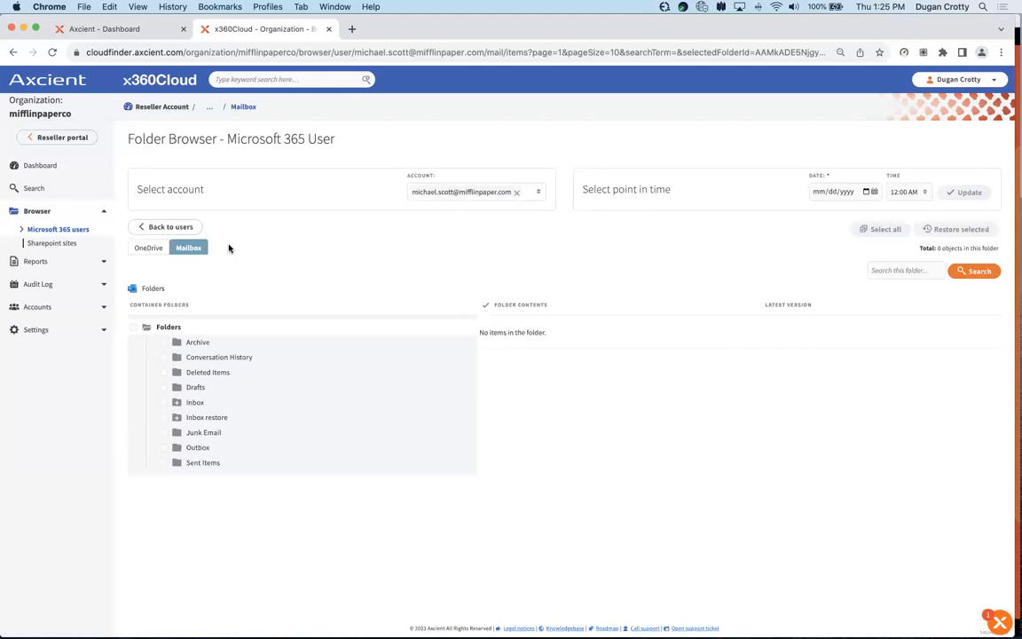
{"action": "scroll", "coordinate": [180, 412], "scroll_direction": "down", "scroll_amount": 1}
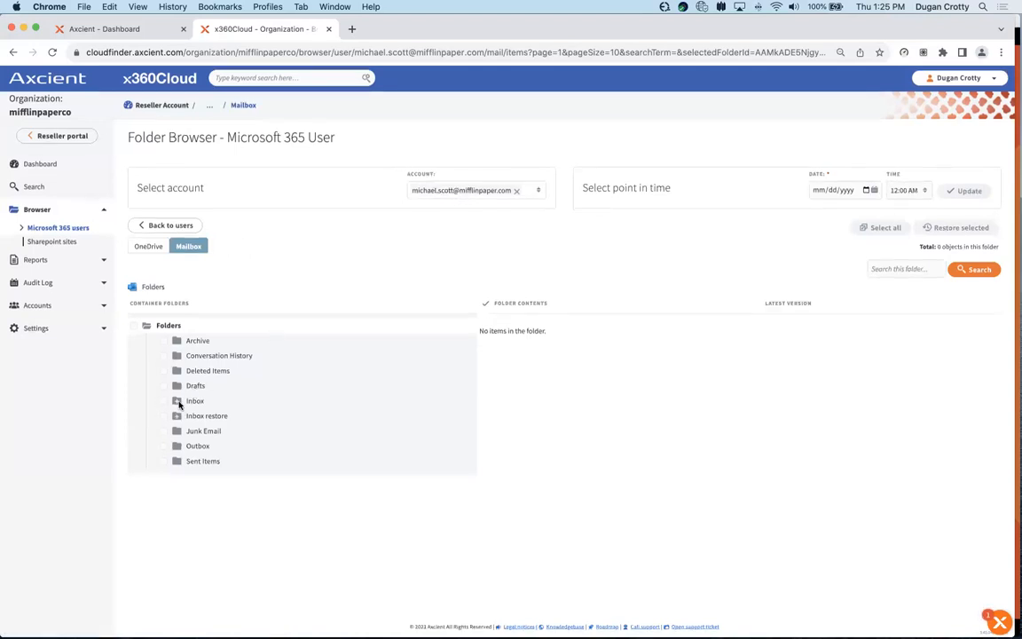
{"action": "left_click", "coordinate": [178, 401]}
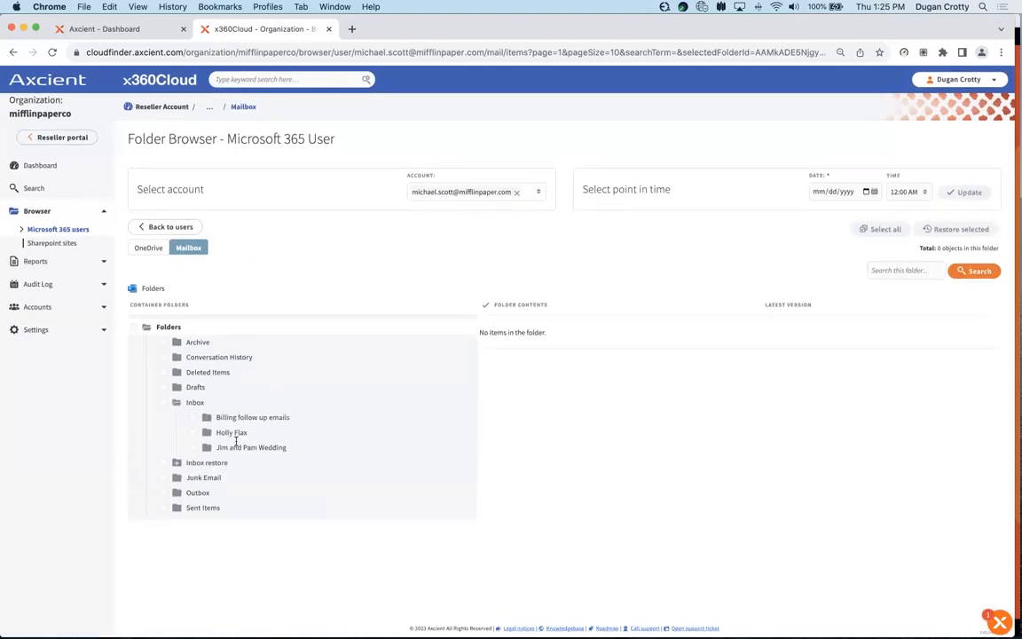
{"action": "left_click", "coordinate": [227, 432]}
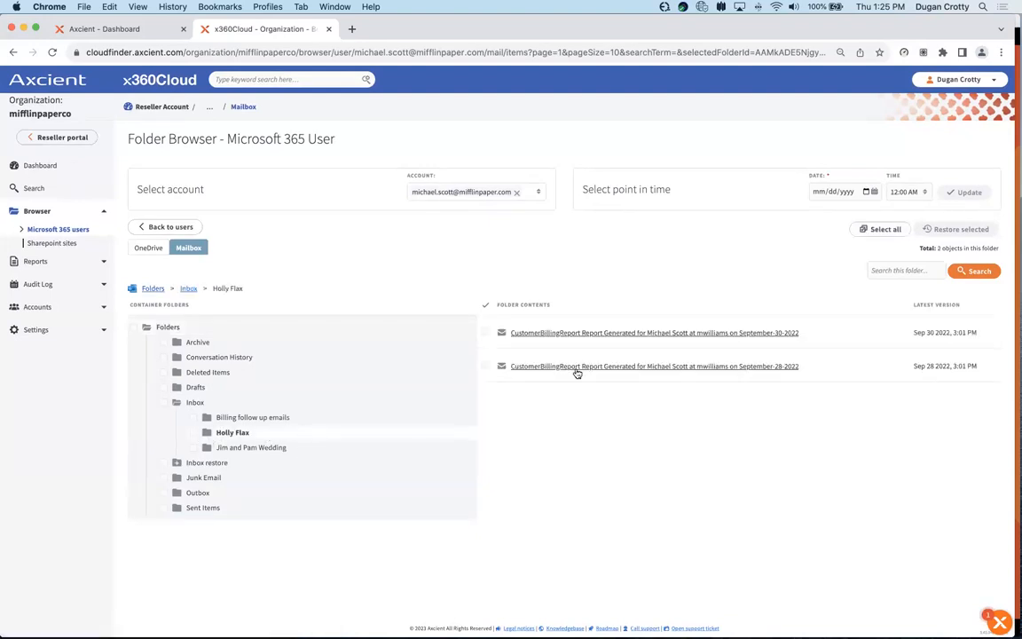
Select the whole open mail subfolder for restore, open the Restore dialog, and cancel it
{"action": "left_click", "coordinate": [485, 365]}
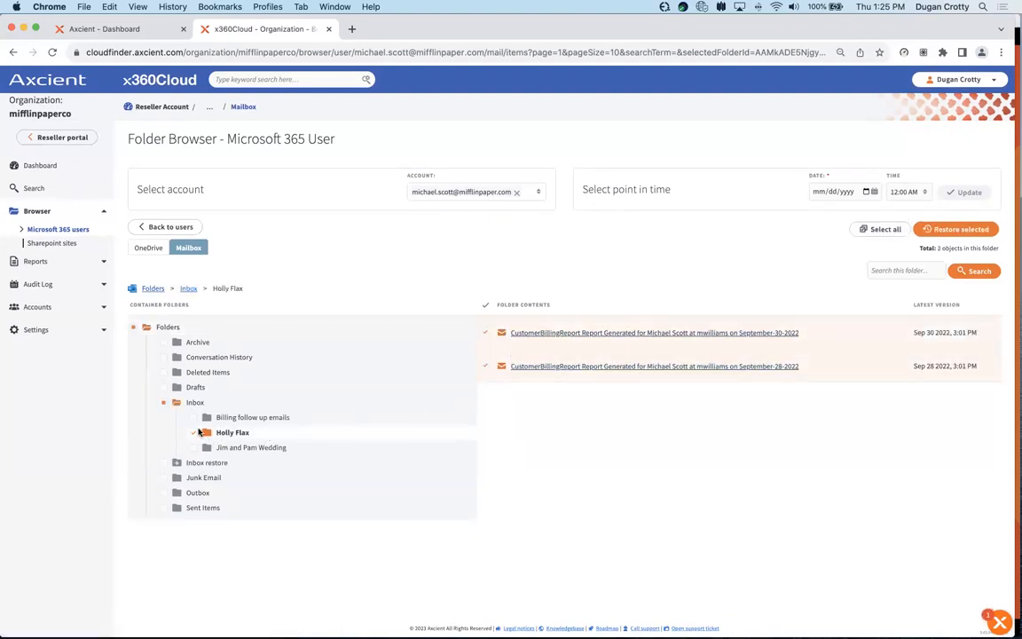
{"action": "left_click", "coordinate": [486, 305]}
{"action": "left_click", "coordinate": [485, 304]}
{"action": "left_click", "coordinate": [752, 310]}
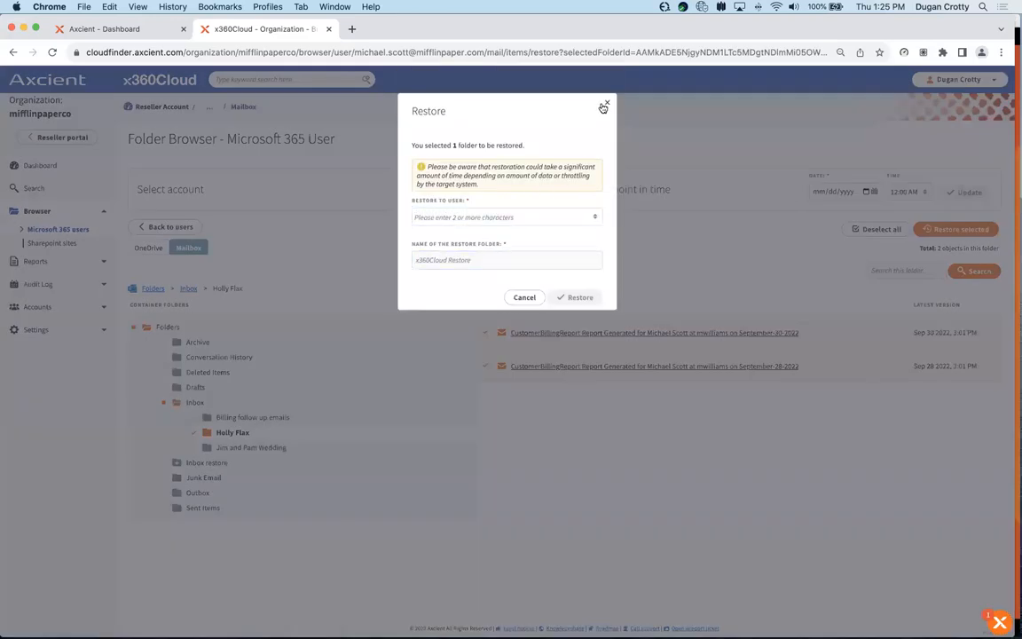
{"action": "left_click", "coordinate": [606, 102]}
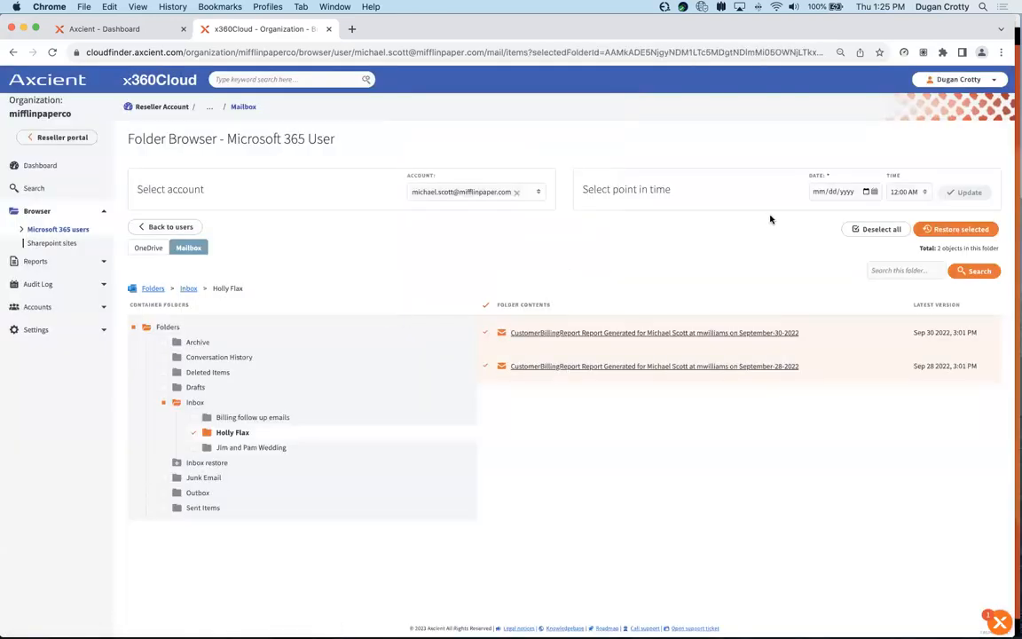
Change the mailbox's point in time to 01/01/2022, accepting the loss of the current selection
{"action": "left_click", "coordinate": [865, 193]}
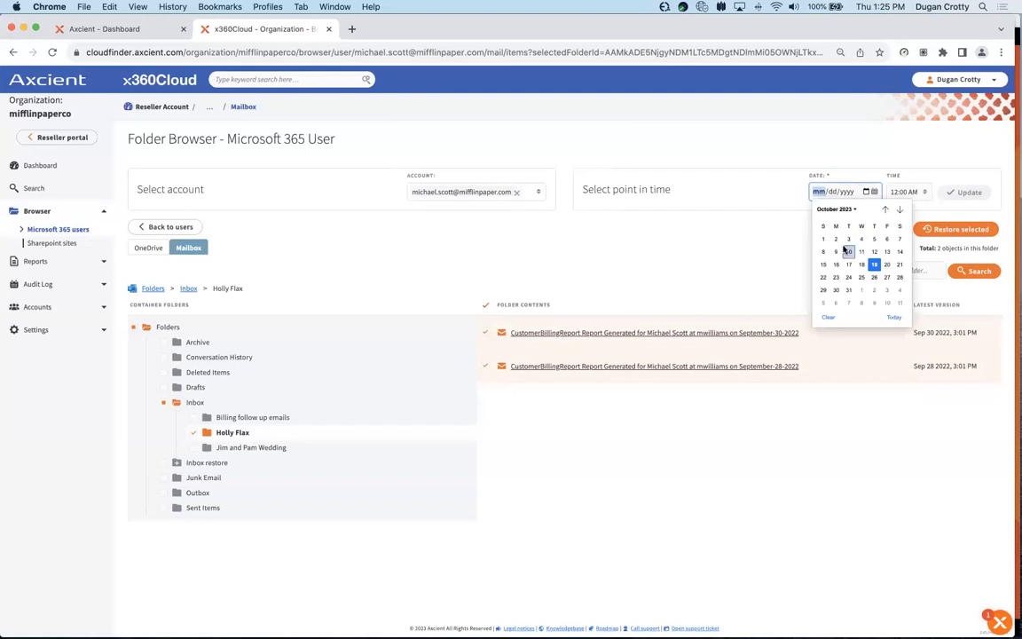
{"action": "left_click", "coordinate": [885, 209]}
{"action": "left_click", "coordinate": [885, 210]}
{"action": "left_click", "coordinate": [886, 210]}
{"action": "left_click", "coordinate": [885, 210]}
{"action": "left_click", "coordinate": [885, 210]}
{"action": "left_click", "coordinate": [885, 210]}
{"action": "left_click", "coordinate": [885, 209]}
{"action": "left_click", "coordinate": [885, 210]}
{"action": "left_click", "coordinate": [886, 209]}
{"action": "left_click", "coordinate": [886, 209]}
{"action": "left_click", "coordinate": [885, 210]}
{"action": "left_click", "coordinate": [885, 209]}
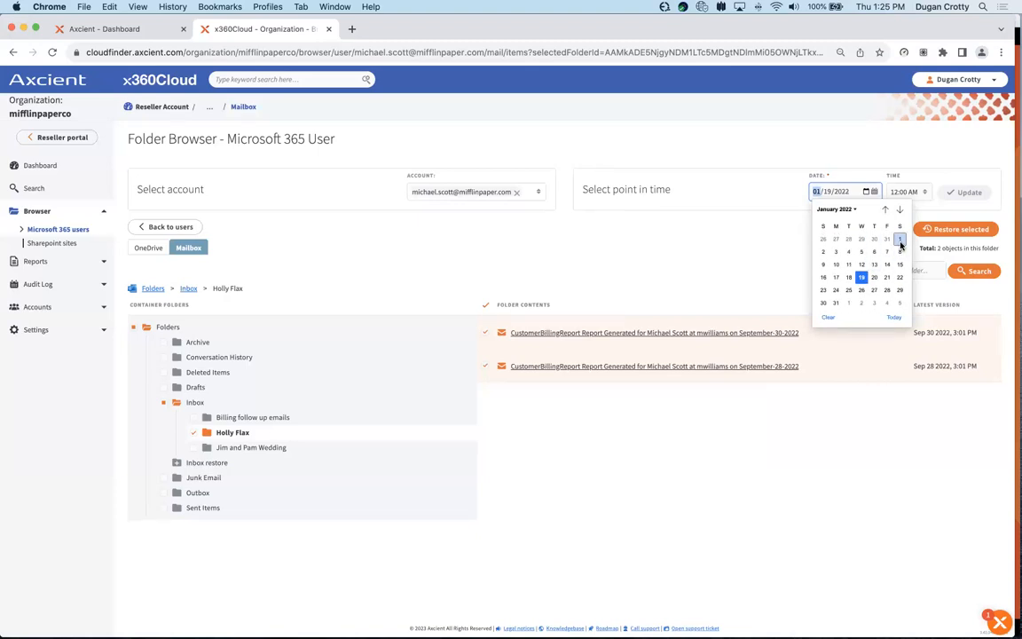
{"action": "left_click", "coordinate": [899, 239]}
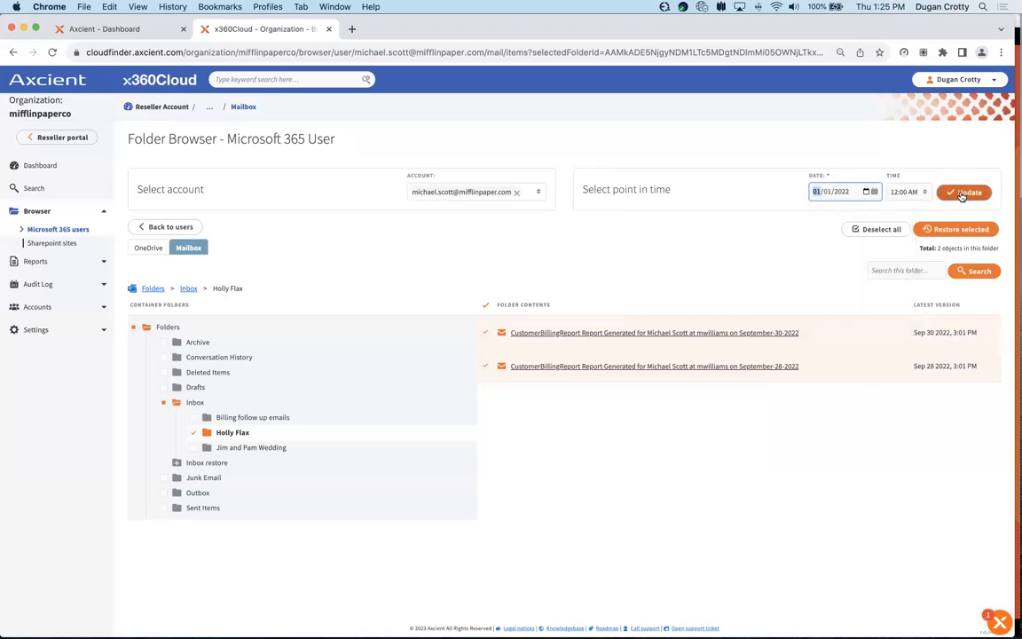
{"action": "left_click", "coordinate": [963, 193]}
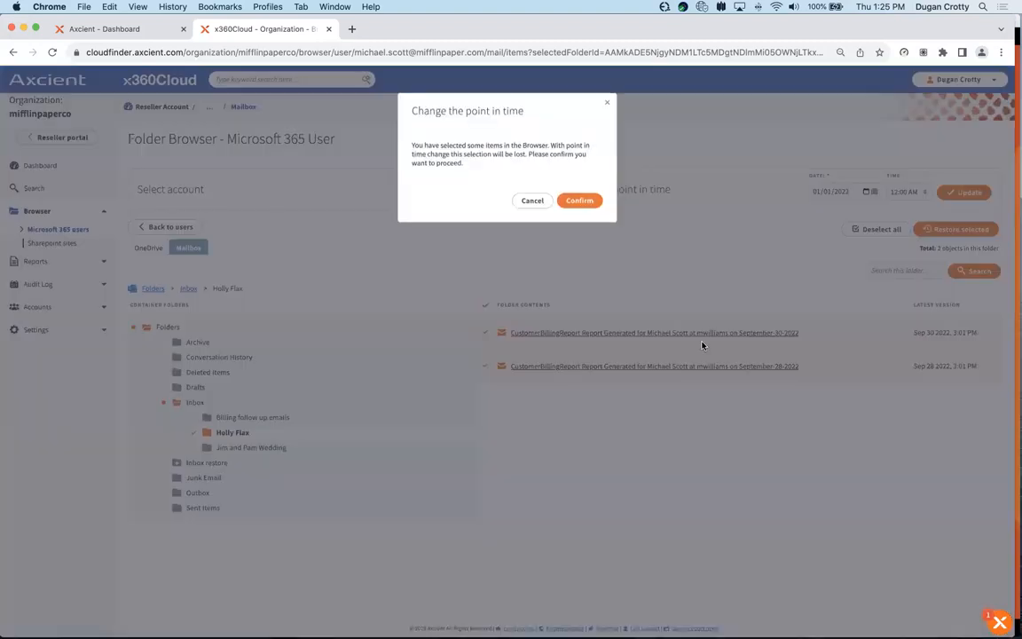
{"action": "left_click", "coordinate": [582, 201]}
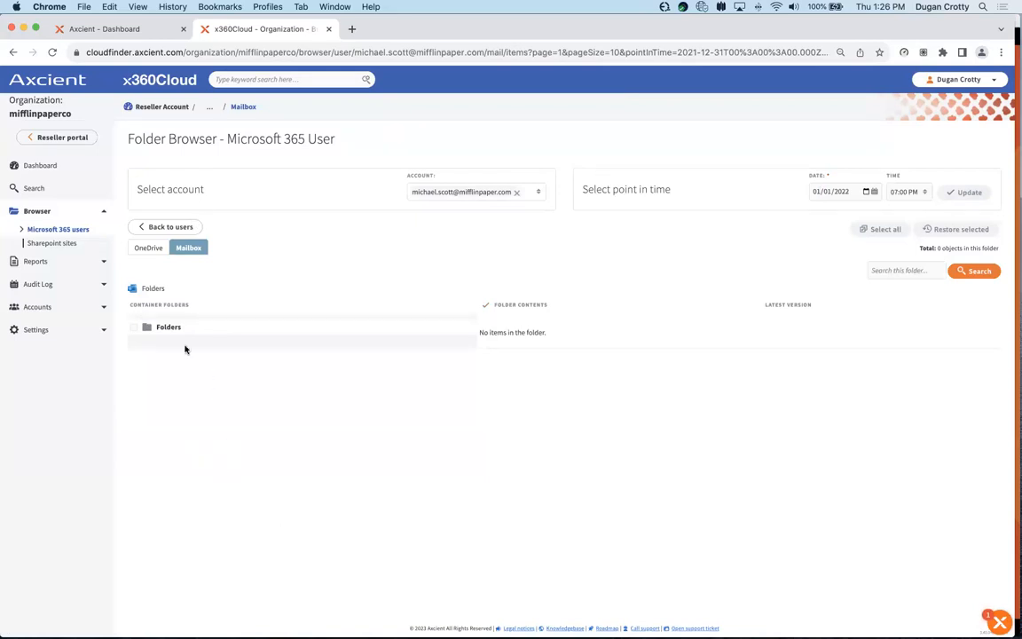
Set the mailbox's point in time to 03/17/2023 and expand its Inbox folder
{"action": "left_click", "coordinate": [867, 191]}
{"action": "left_click", "coordinate": [901, 211]}
{"action": "left_click", "coordinate": [900, 212]}
{"action": "left_click", "coordinate": [901, 212]}
{"action": "left_click", "coordinate": [900, 212]}
{"action": "left_click", "coordinate": [900, 212]}
{"action": "left_click", "coordinate": [901, 212]}
{"action": "left_click", "coordinate": [901, 212]}
{"action": "left_click", "coordinate": [900, 212]}
{"action": "left_click", "coordinate": [901, 212]}
{"action": "left_click", "coordinate": [900, 212]}
{"action": "left_click", "coordinate": [900, 212]}
{"action": "left_click", "coordinate": [901, 212]}
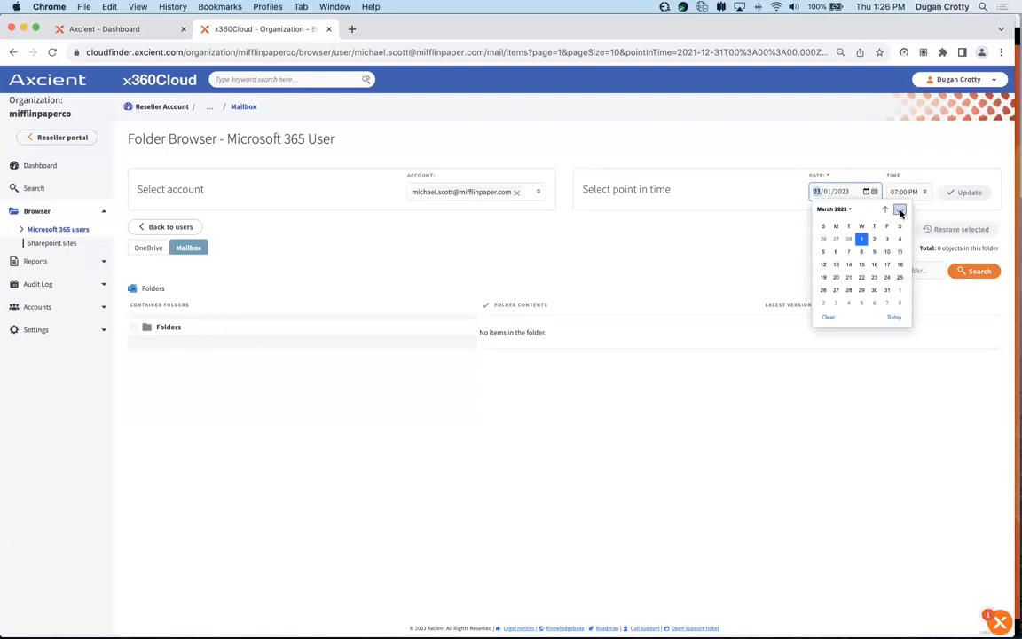
{"action": "left_click", "coordinate": [888, 265]}
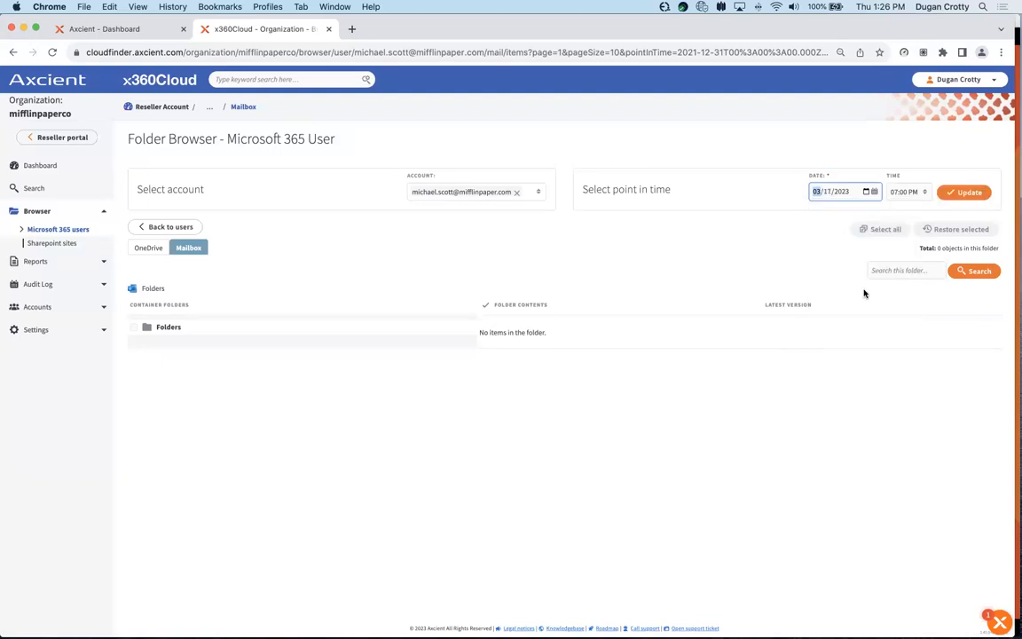
{"action": "left_click", "coordinate": [975, 197]}
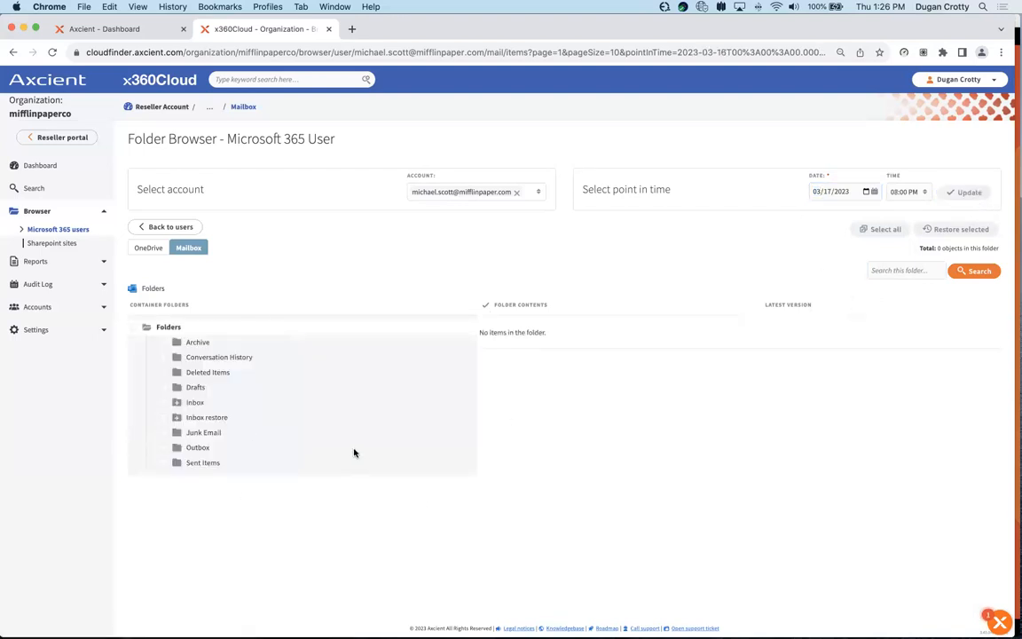
{"action": "left_click", "coordinate": [176, 403]}
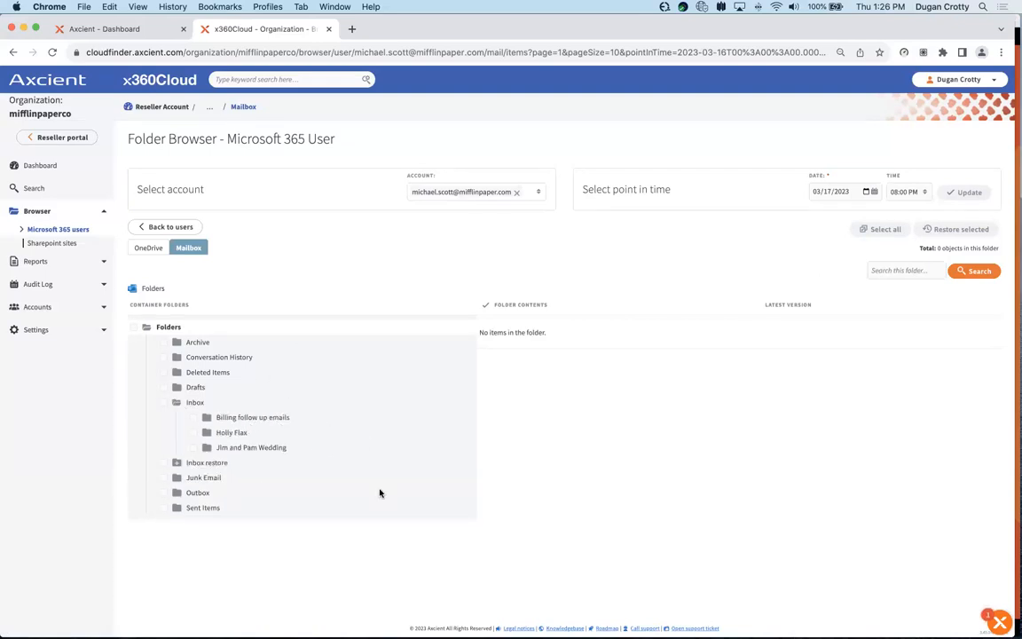
Switch to the user's backed-up OneDrive files, and go to the organization's search page
{"action": "left_click", "coordinate": [150, 248]}
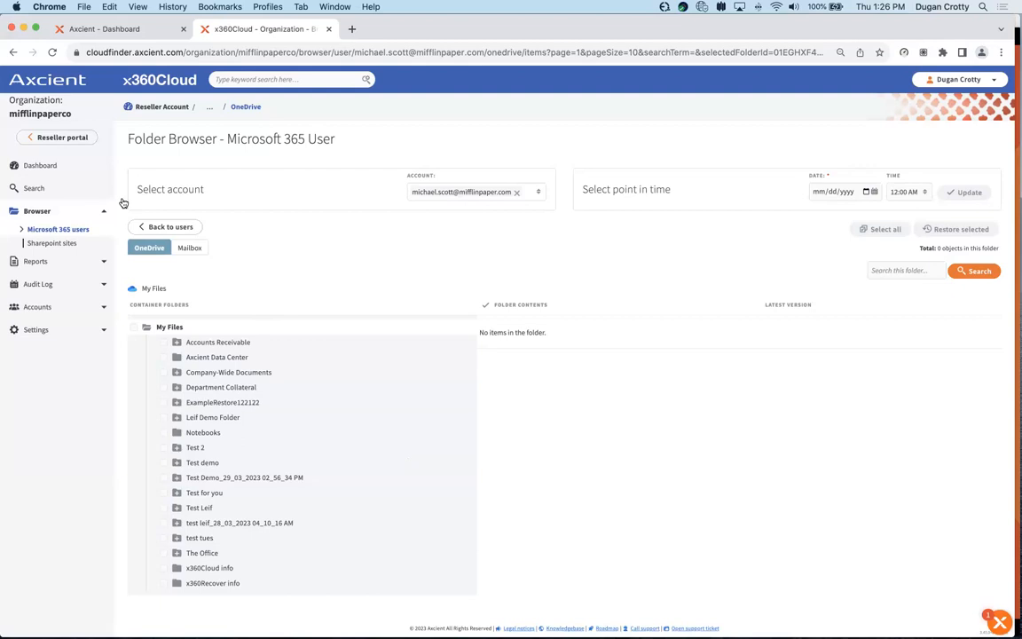
{"action": "left_click", "coordinate": [41, 190]}
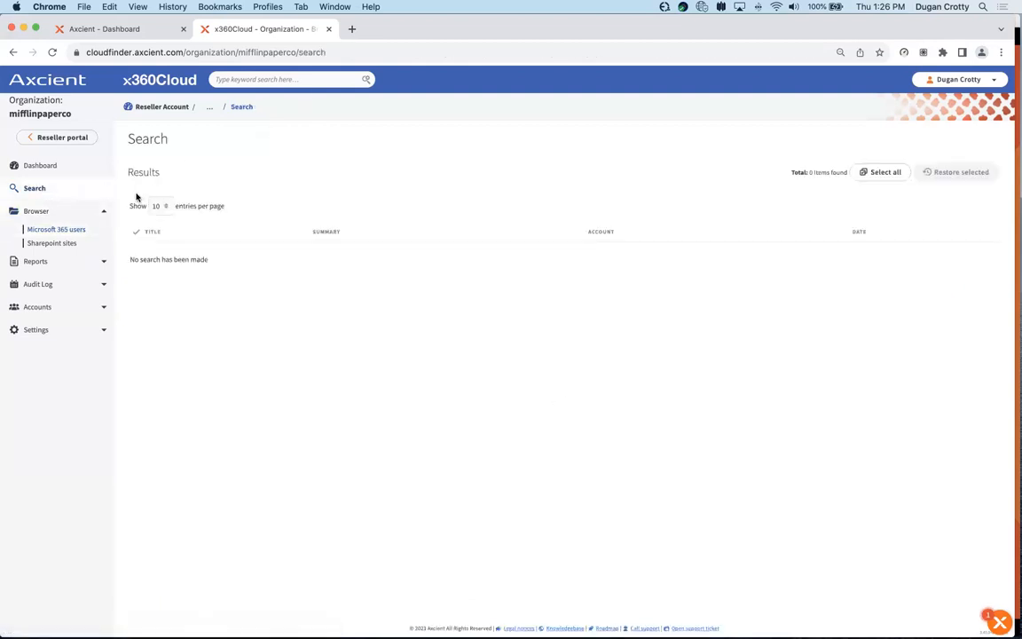
{"action": "left_click", "coordinate": [103, 211]}
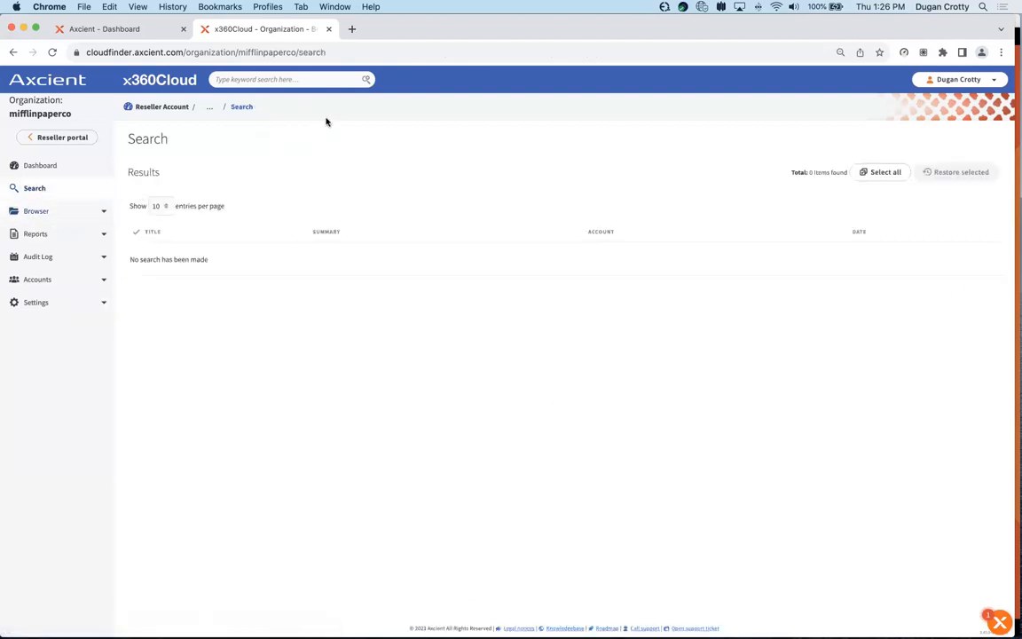
Run a Smart Search for "test" with object type Email, filtered to the first suggested user account
{"action": "left_click", "coordinate": [363, 83]}
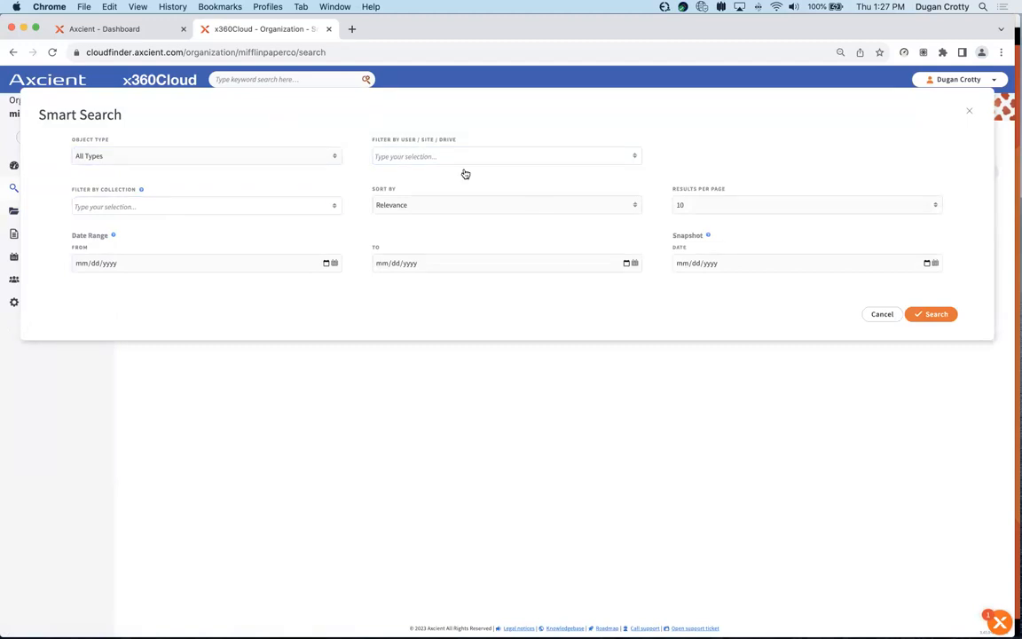
{"action": "left_click", "coordinate": [335, 158]}
{"action": "left_click", "coordinate": [316, 176]}
{"action": "left_click", "coordinate": [318, 80]}
{"action": "left_click", "coordinate": [284, 104]}
{"action": "left_click", "coordinate": [615, 156]}
{"action": "left_click", "coordinate": [635, 158]}
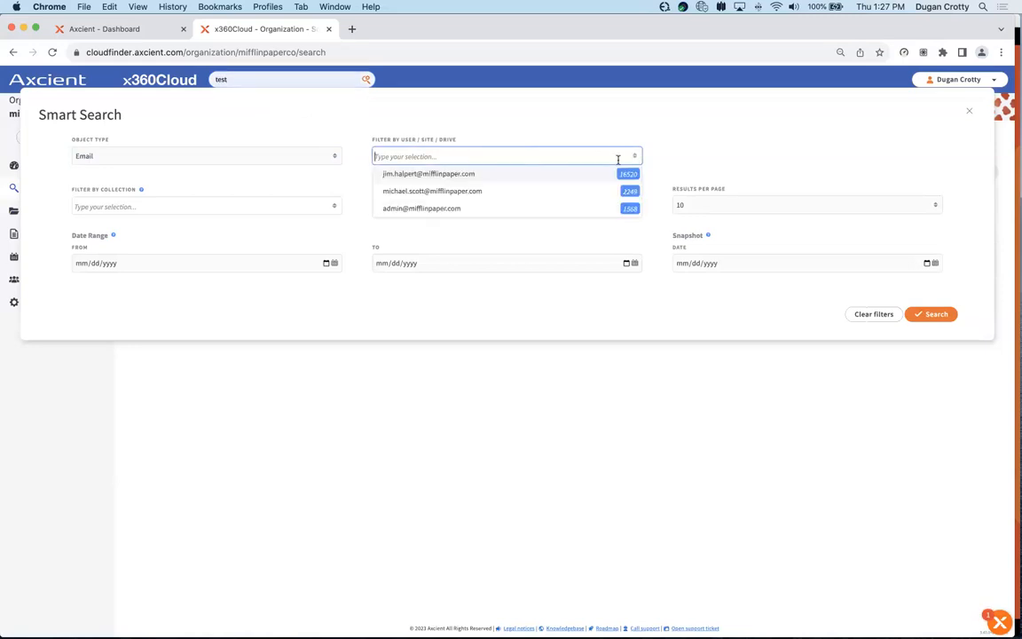
{"action": "left_click", "coordinate": [483, 174]}
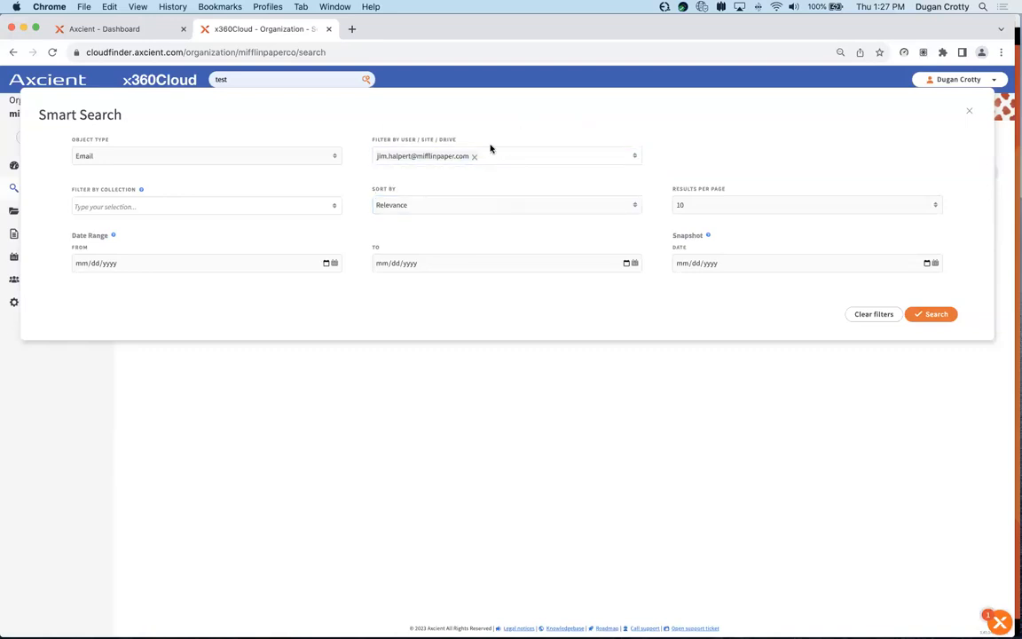
{"action": "left_click", "coordinate": [932, 316]}
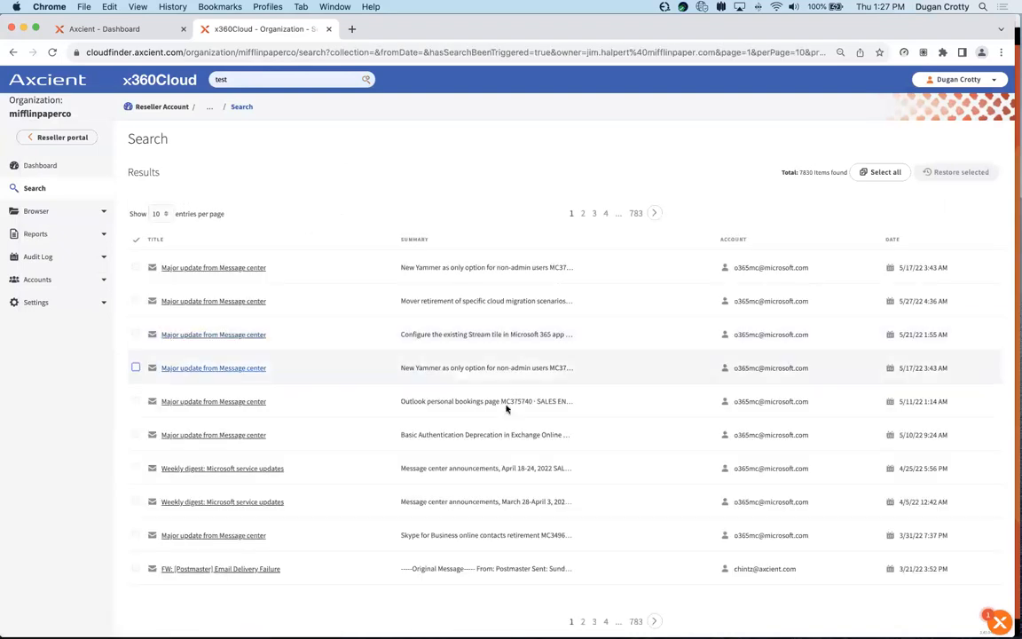
View the content of the fourth email in the search results, and open and cancel its restore
{"action": "left_click", "coordinate": [241, 369]}
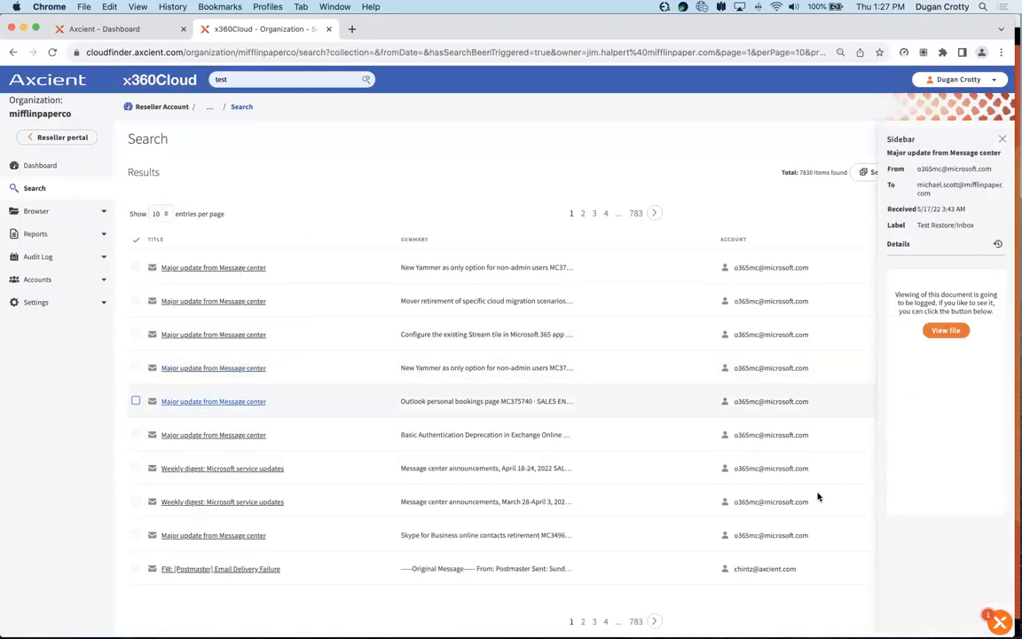
{"action": "left_click", "coordinate": [946, 332]}
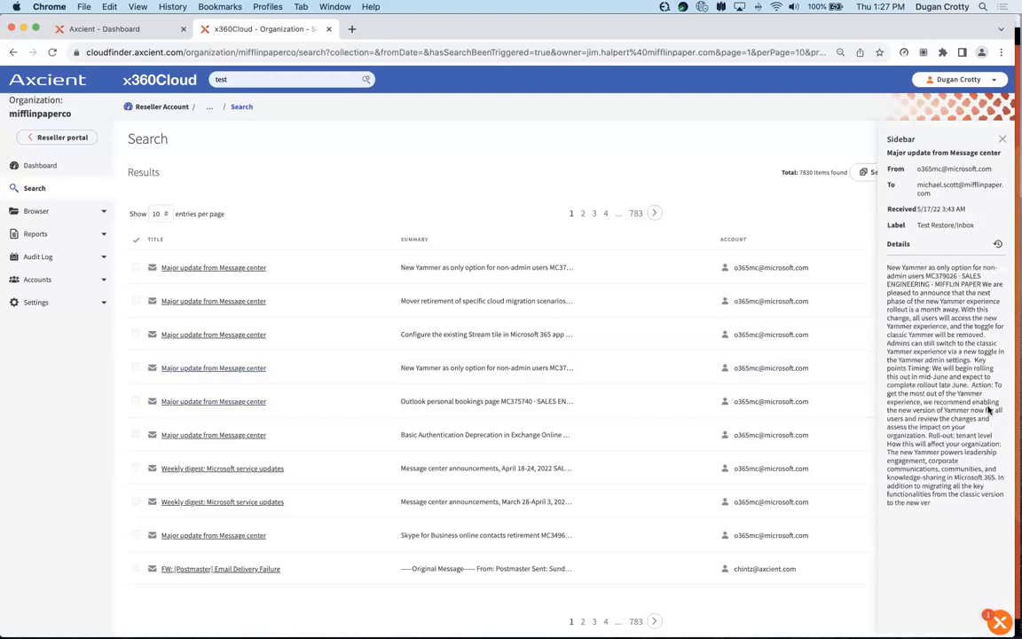
{"action": "left_click", "coordinate": [998, 244]}
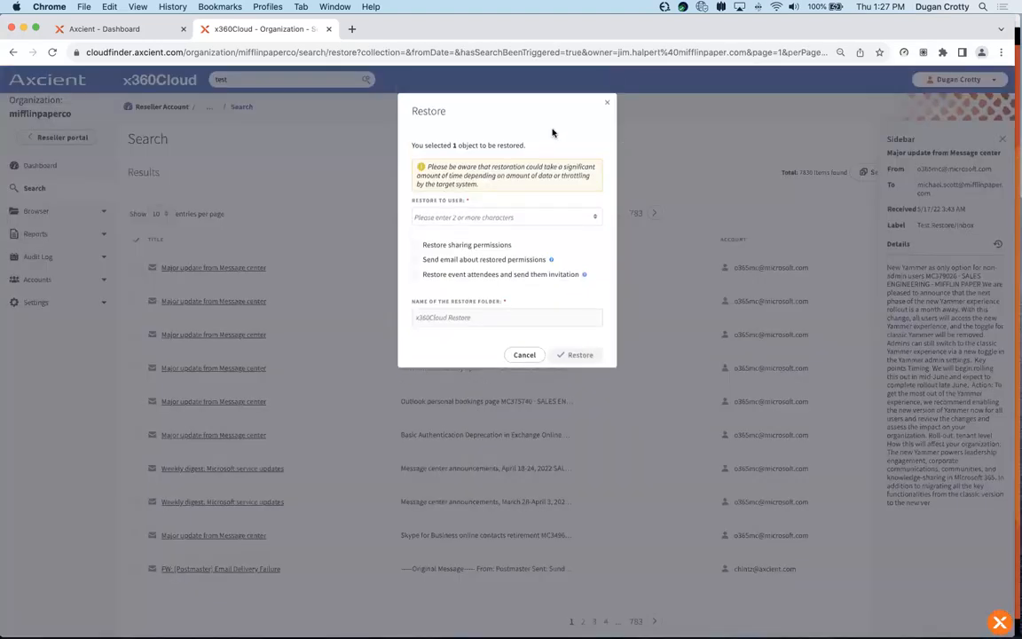
{"action": "left_click", "coordinate": [609, 105]}
{"action": "left_click", "coordinate": [1001, 139]}
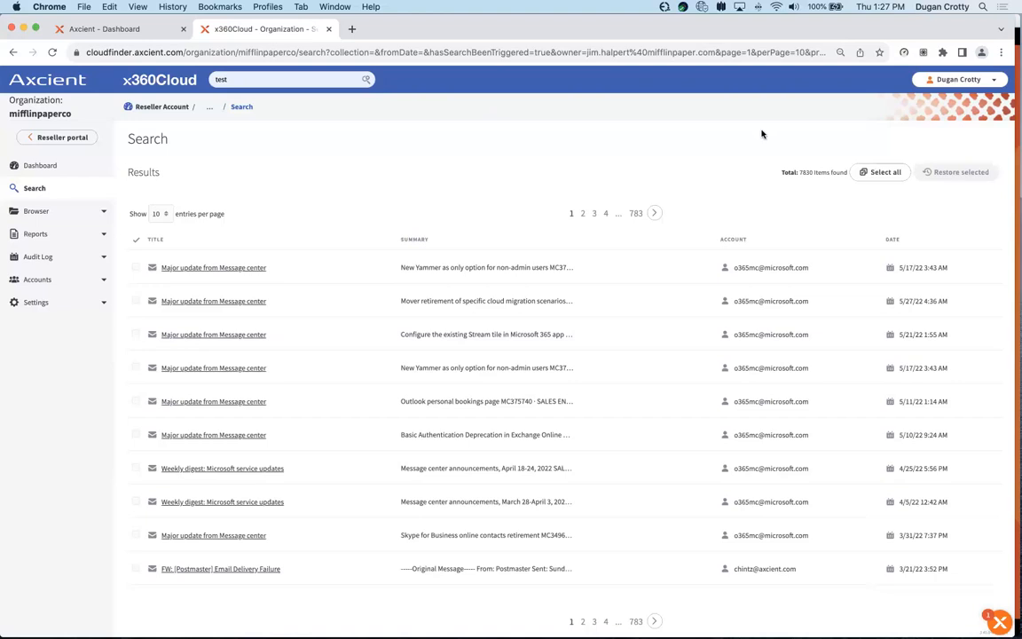
Select all items found by the search, and clear the selection
{"action": "left_click", "coordinate": [886, 172]}
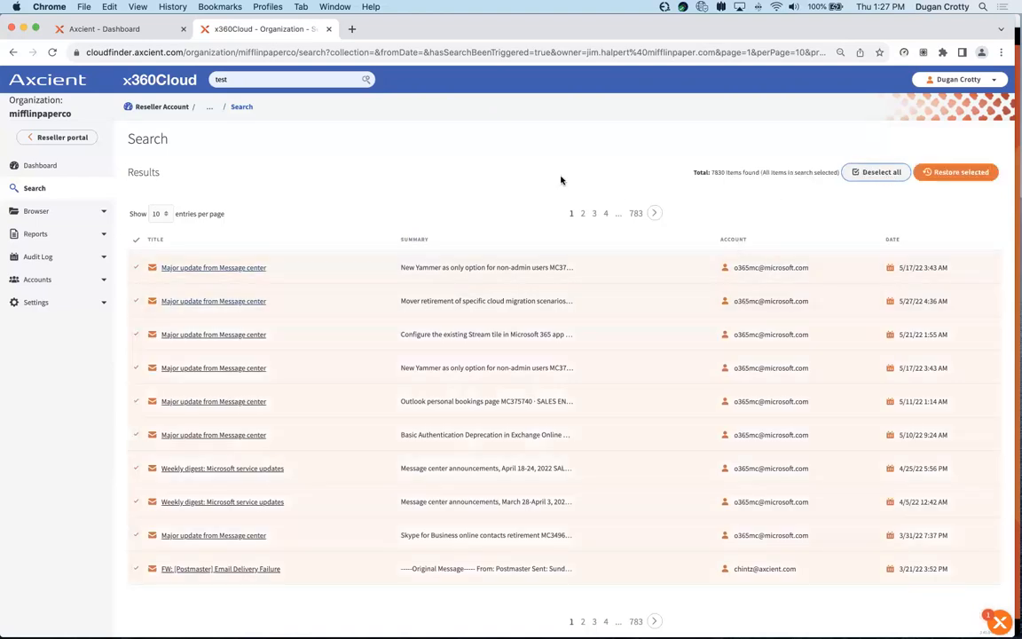
{"action": "left_click", "coordinate": [874, 173]}
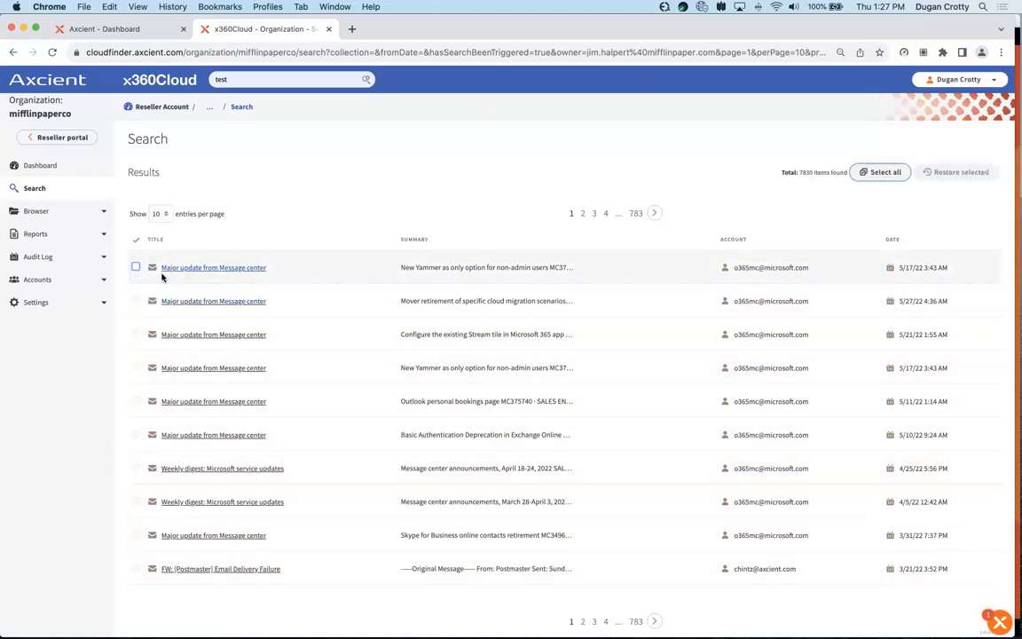
Select the first three emails in the search results, start their restore by entering the target user's first name, and cancel it
{"action": "left_click", "coordinate": [136, 268]}
{"action": "left_click", "coordinate": [136, 300]}
{"action": "left_click", "coordinate": [136, 334]}
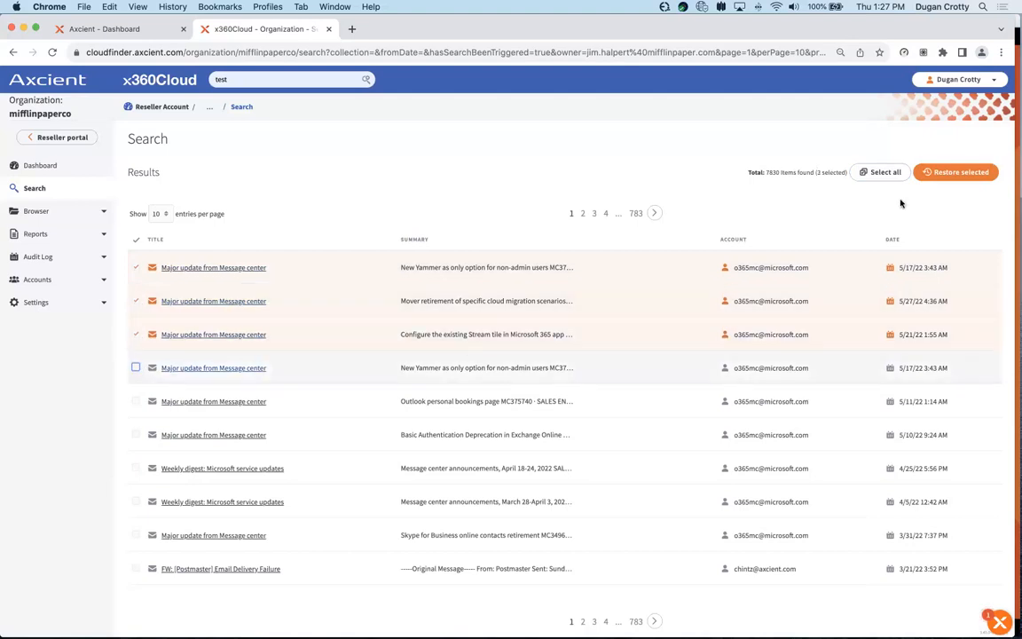
{"action": "left_click", "coordinate": [932, 174]}
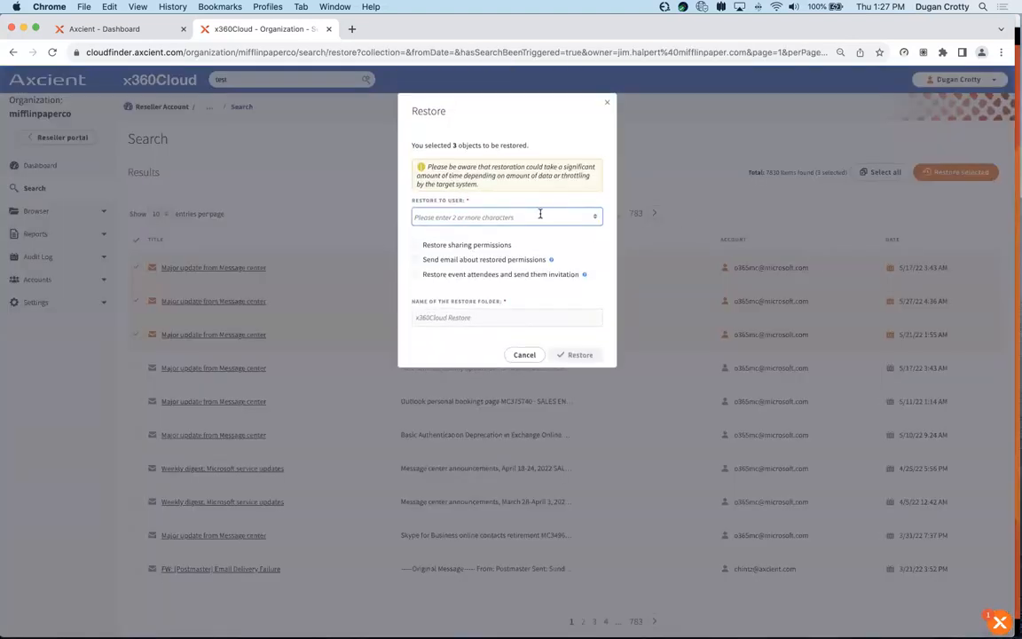
{"action": "left_click", "coordinate": [540, 214]}
{"action": "type", "text": "jim"}
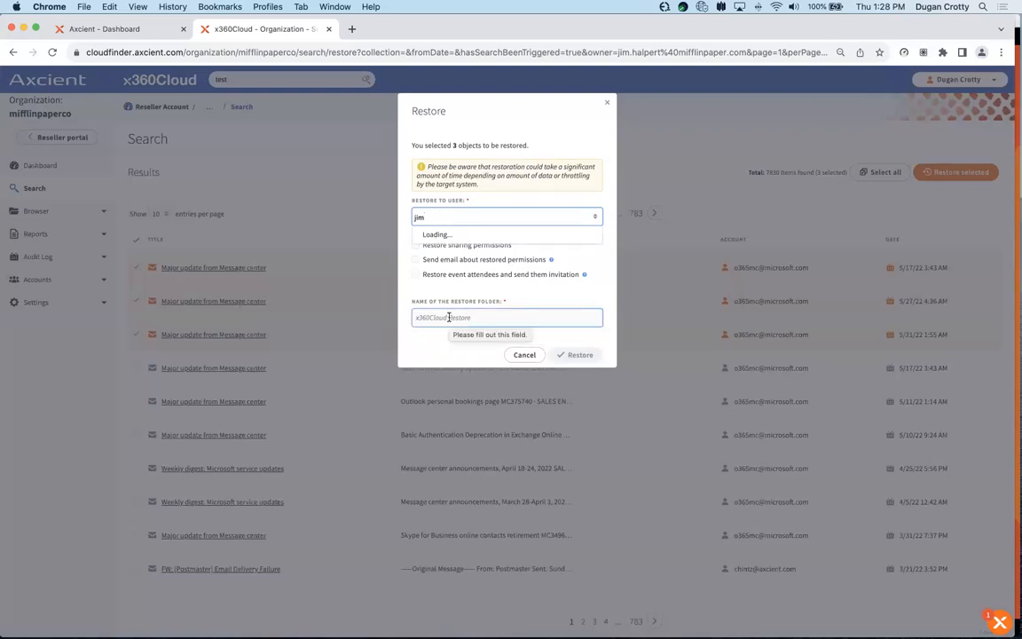
{"action": "left_click", "coordinate": [525, 355]}
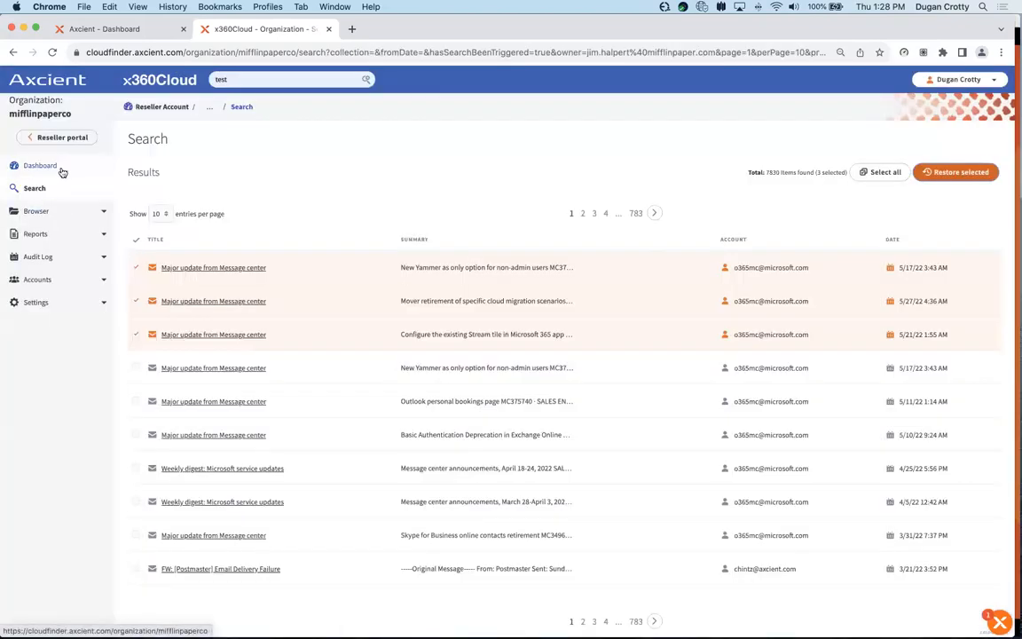
Try to open the organization's dashboard from the search results, and reload the page
{"action": "left_click", "coordinate": [62, 172]}
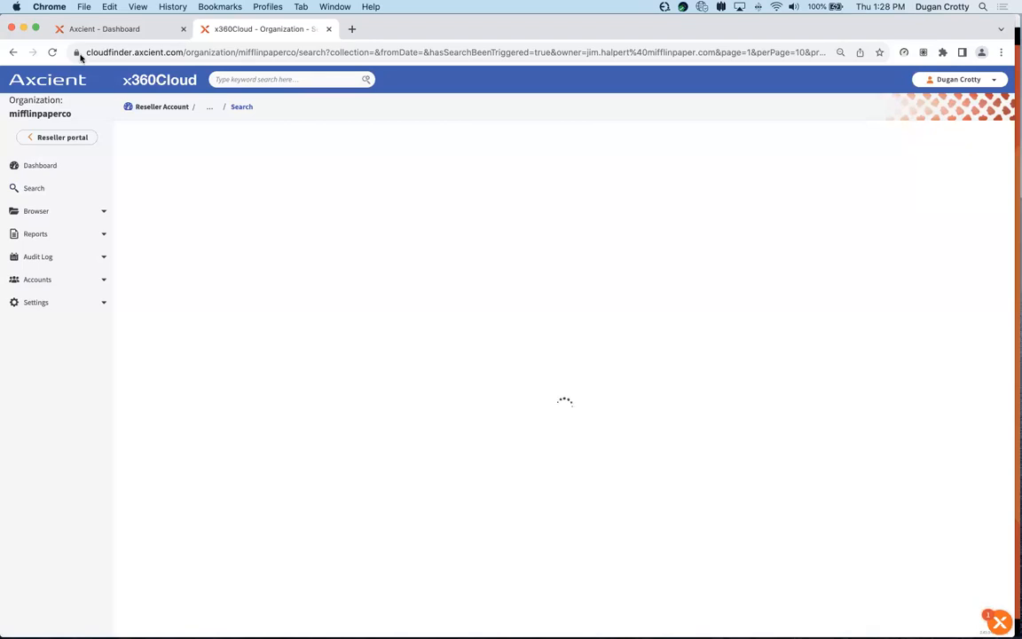
{"action": "left_click", "coordinate": [52, 52]}
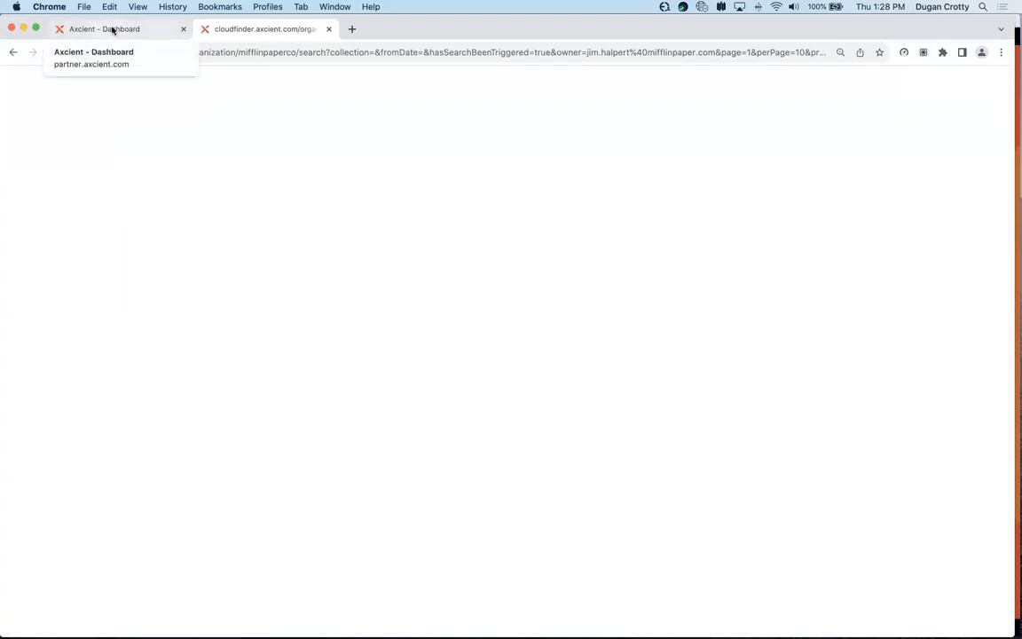
{"action": "left_click", "coordinate": [159, 32]}
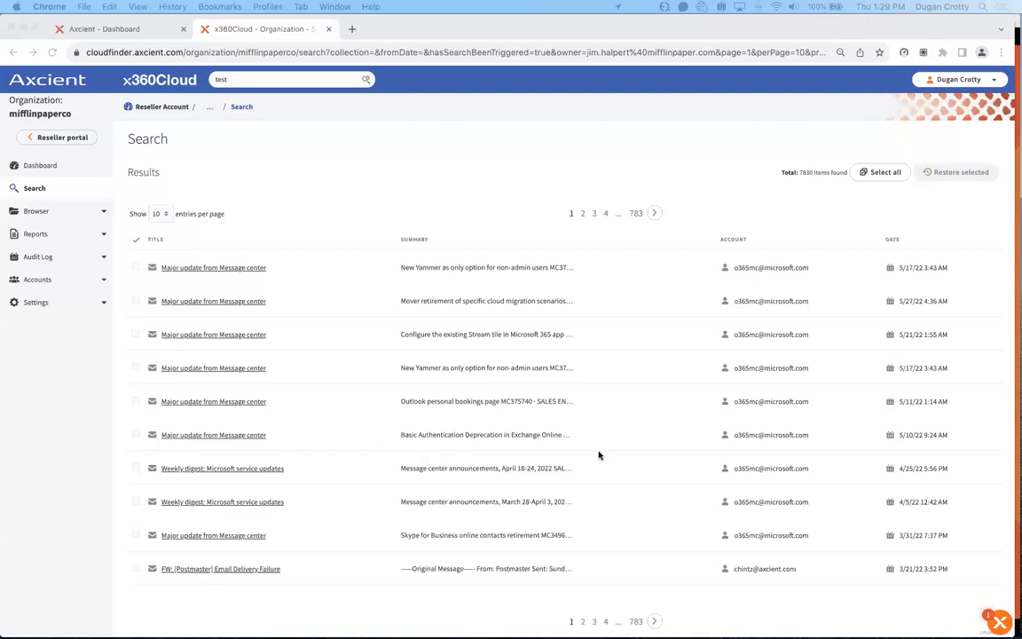
{"action": "left_click", "coordinate": [455, 159]}
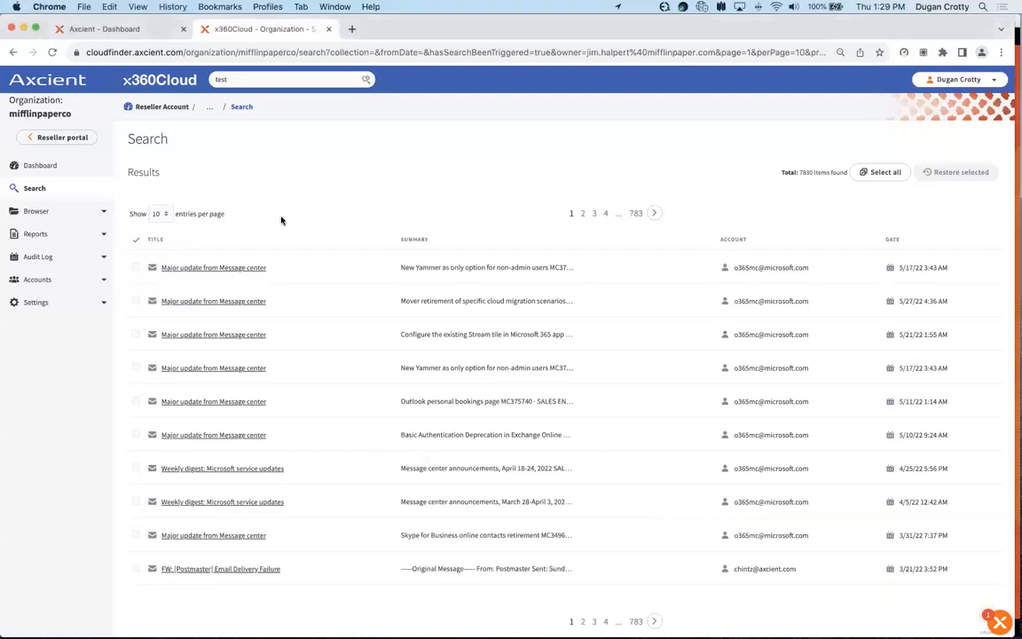
Open the organization's dashboard and view the details and all restore attempts of the 9/26/23 email restore in the recent activity report
{"action": "left_click", "coordinate": [39, 171]}
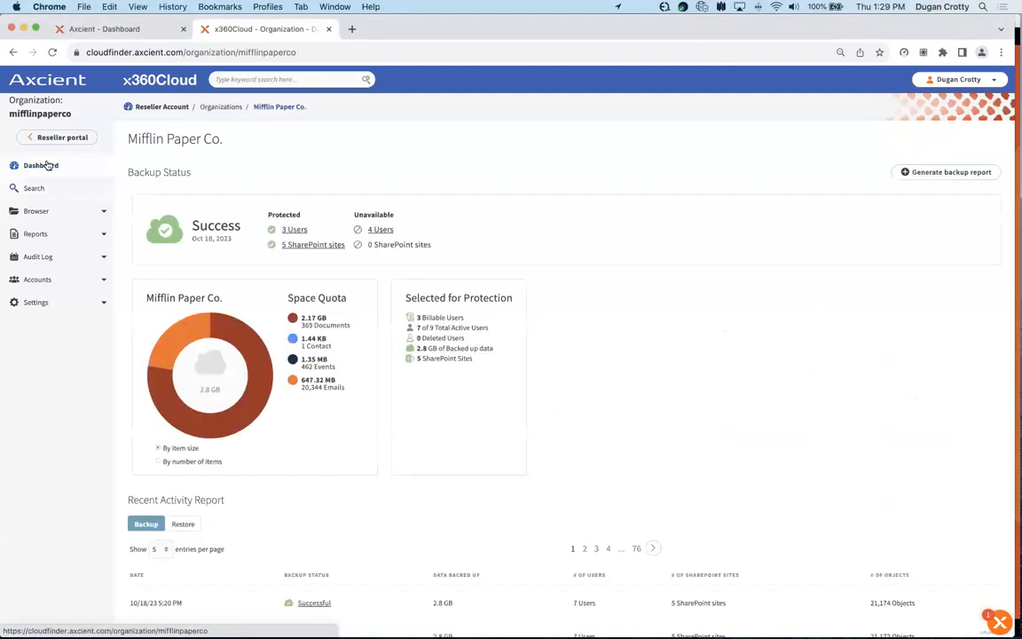
{"action": "scroll", "coordinate": [221, 292], "scroll_direction": "down", "scroll_amount": 4}
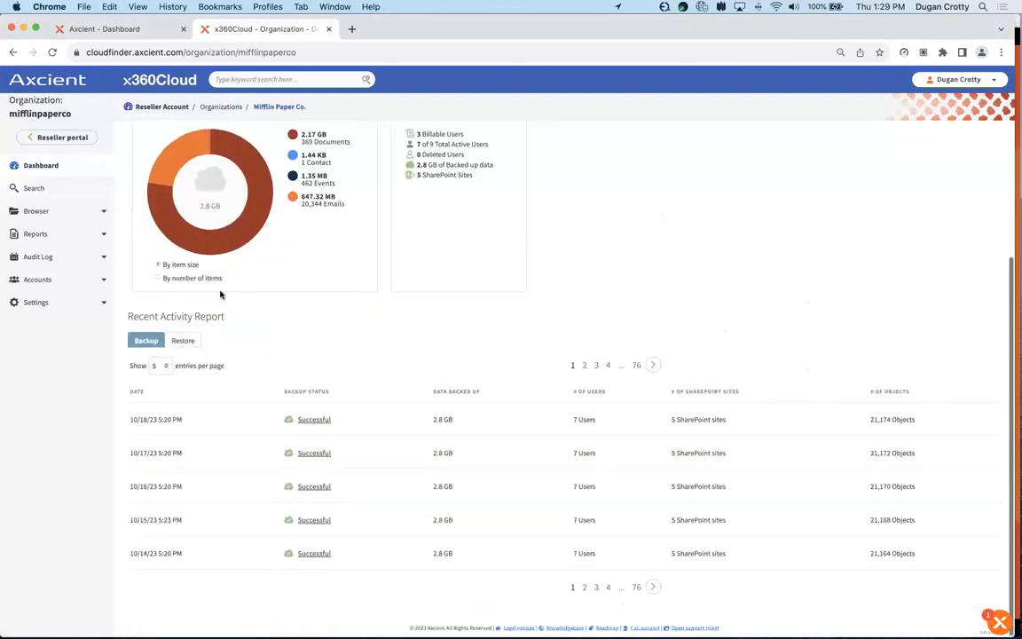
{"action": "left_click", "coordinate": [182, 345]}
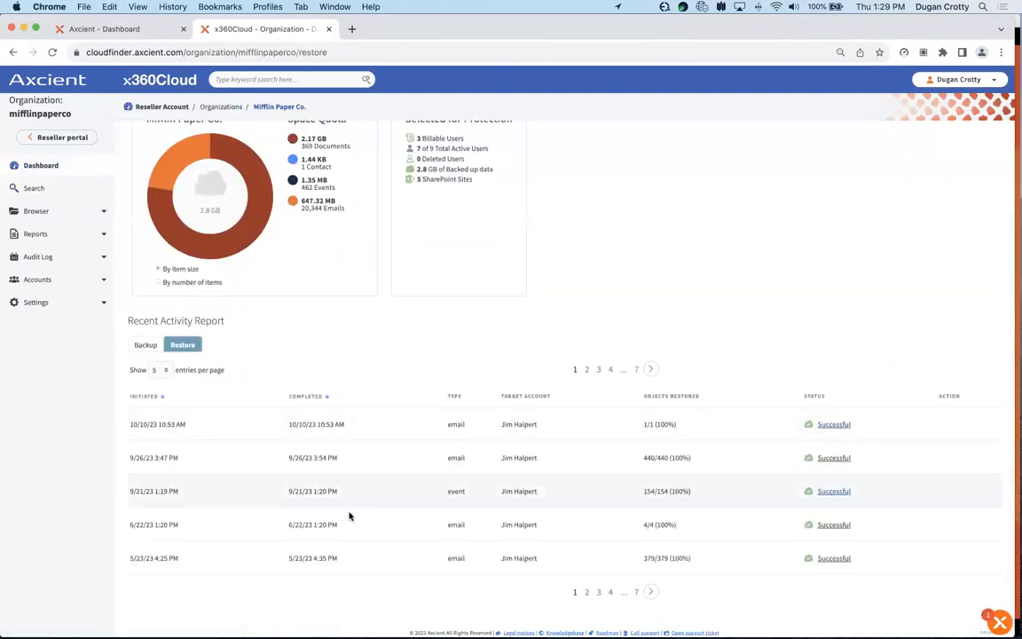
{"action": "left_click", "coordinate": [827, 462]}
{"action": "left_click", "coordinate": [475, 210]}
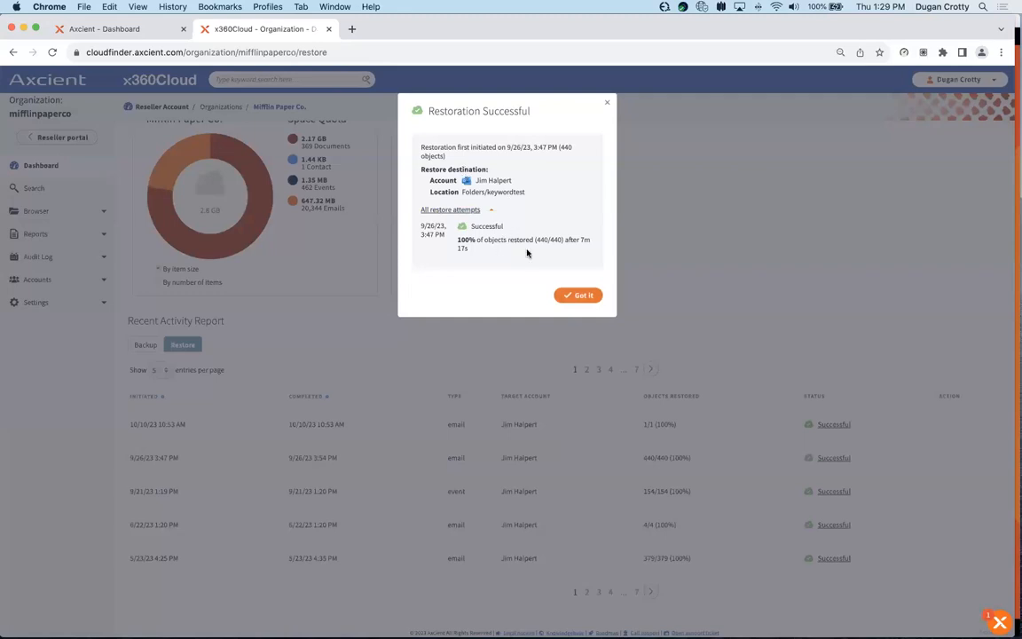
{"action": "left_click", "coordinate": [577, 296]}
{"action": "scroll", "coordinate": [443, 324], "scroll_direction": "up", "scroll_amount": 5}
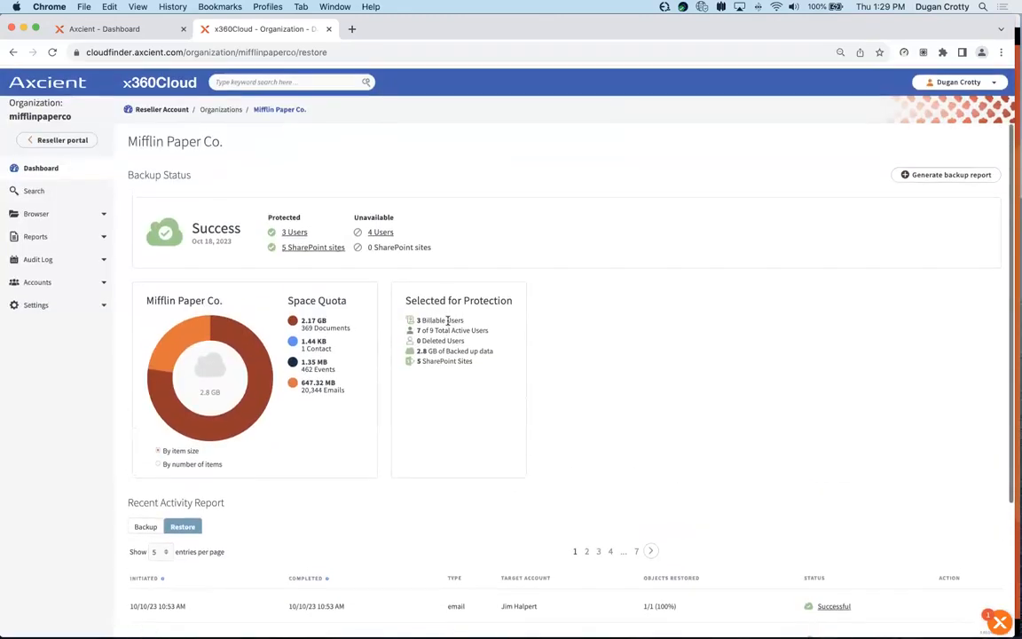
View the organization's User Activity audit log, and return to the reseller account's dashboard
{"action": "left_click", "coordinate": [55, 257]}
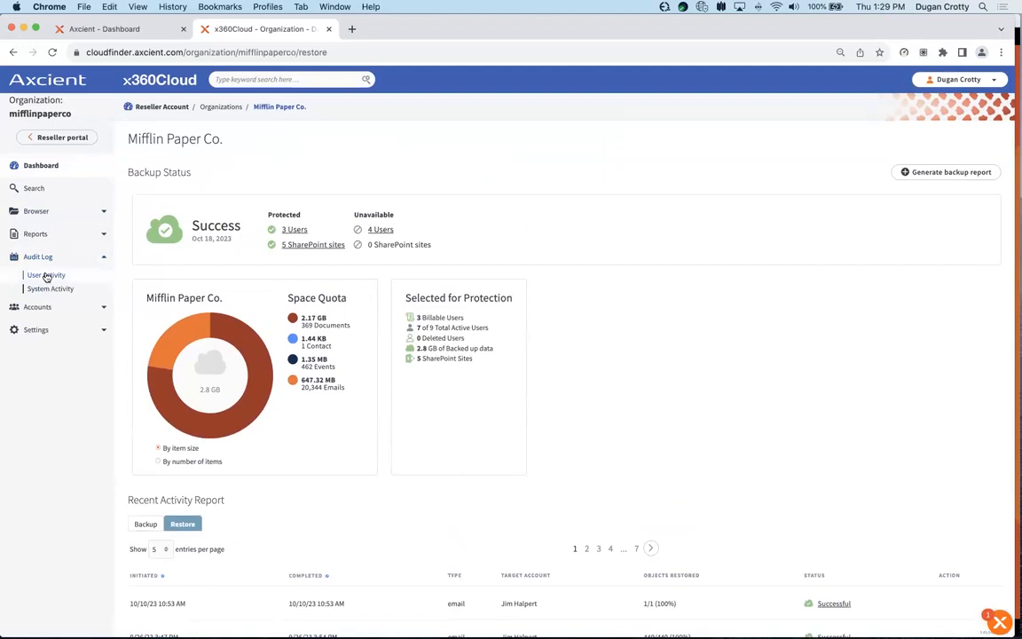
{"action": "left_click", "coordinate": [45, 275]}
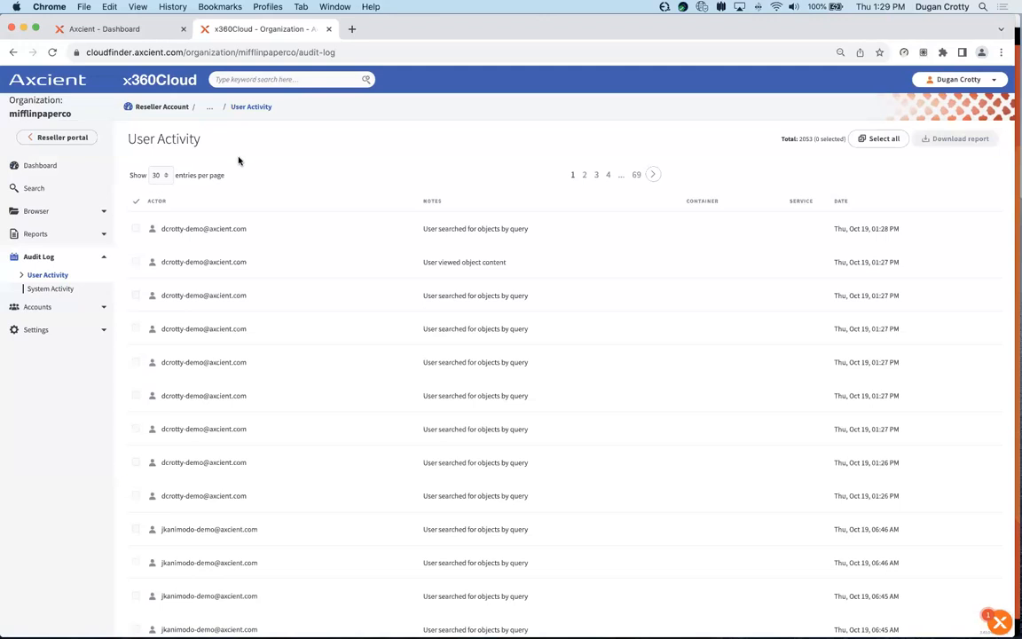
{"action": "left_click", "coordinate": [153, 108]}
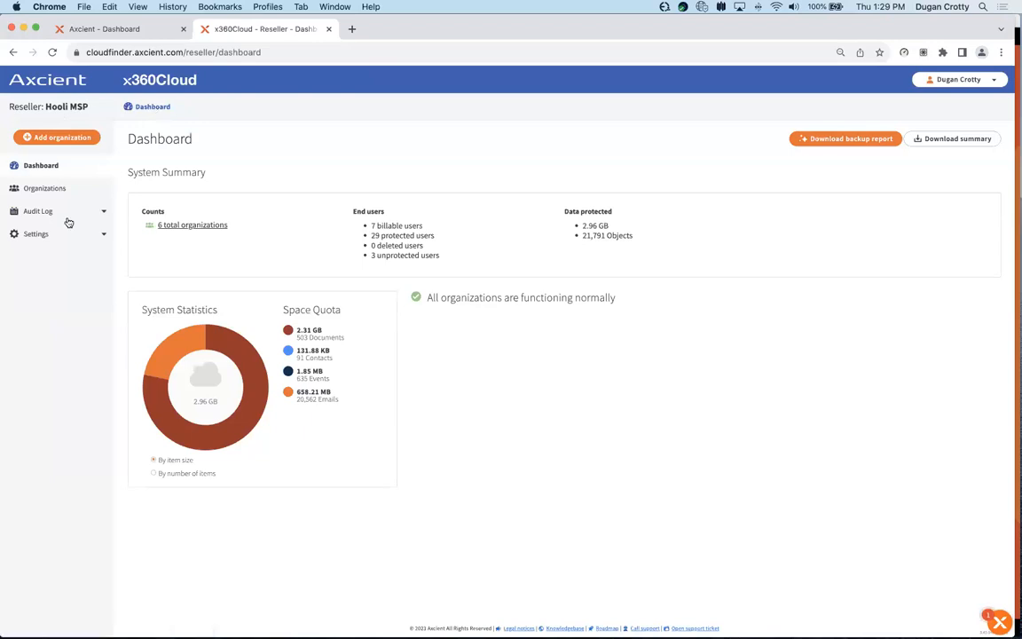
View the reseller's notification settings and the form for configuring a new PSA system, and return to the dashboard
{"action": "left_click", "coordinate": [36, 233]}
{"action": "left_click", "coordinate": [53, 255]}
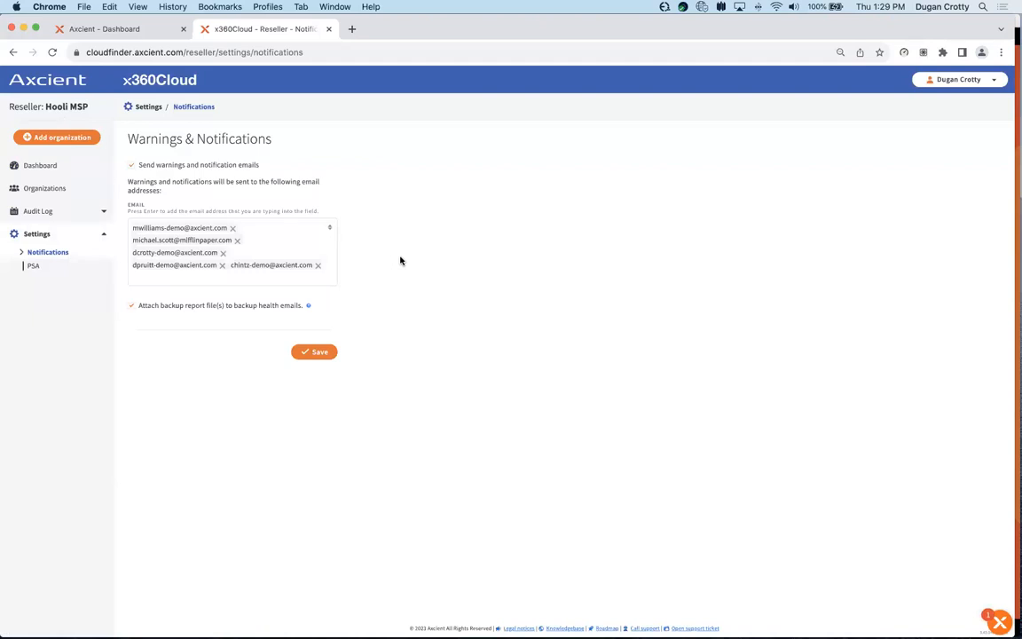
{"action": "left_click", "coordinate": [34, 266]}
{"action": "left_click", "coordinate": [163, 189]}
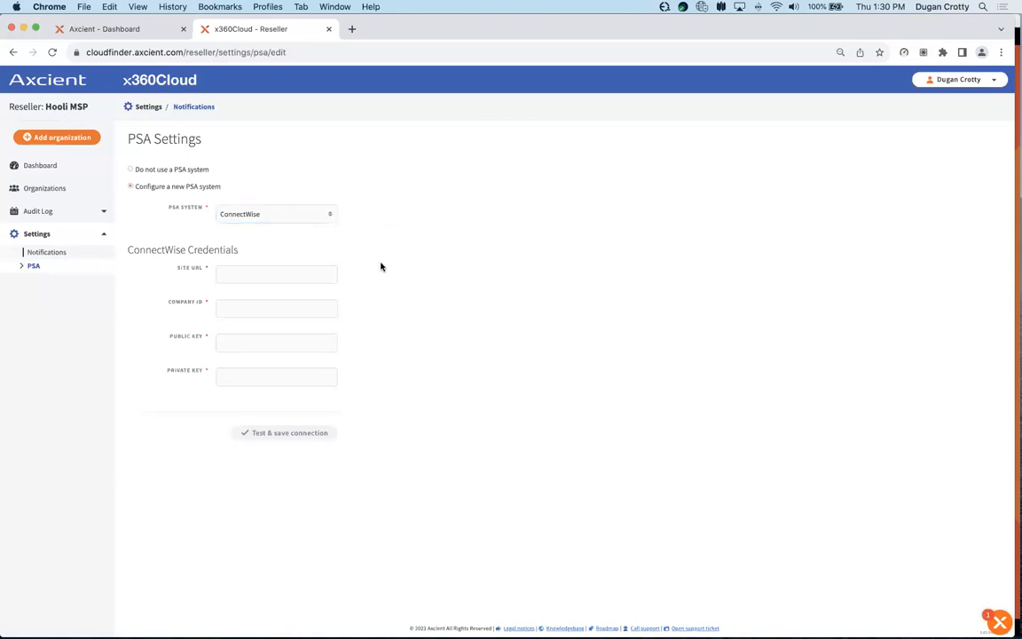
{"action": "left_click", "coordinate": [42, 168]}
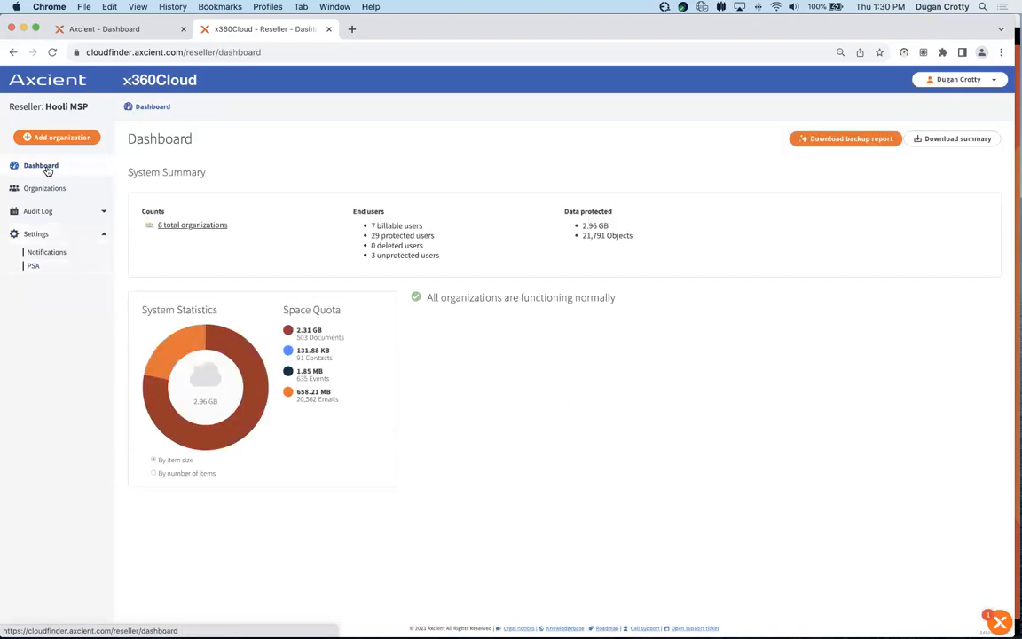